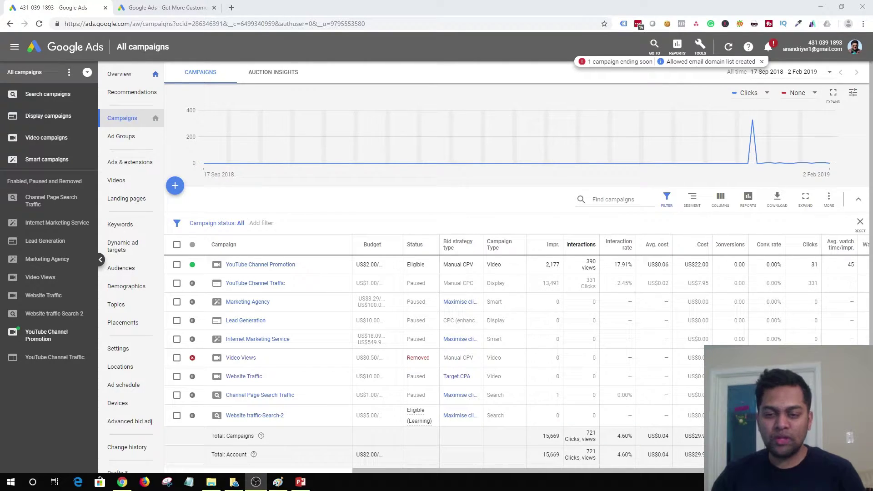
{"action": "key", "text": "alt+Tab"}
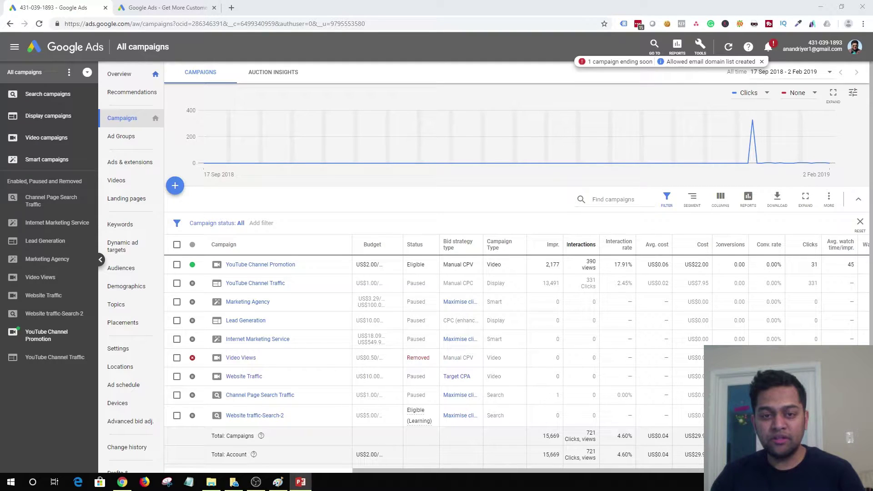
{"action": "key", "text": "alt+Tab"}
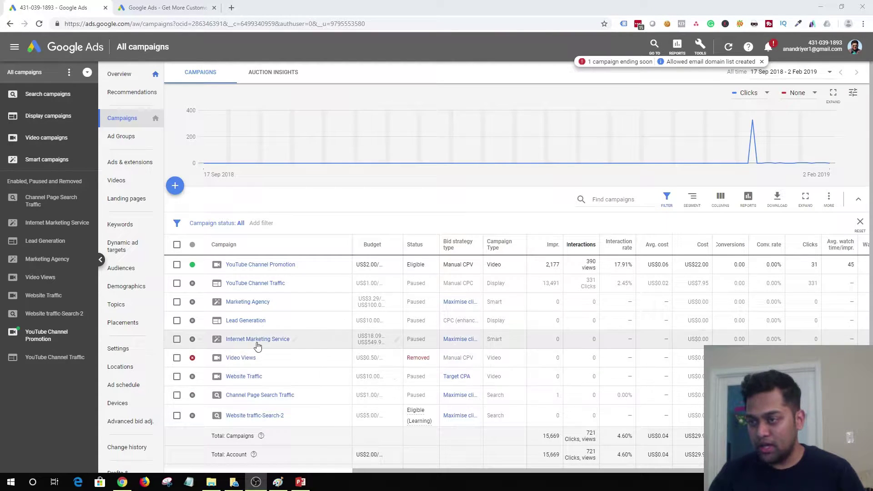
Open the form for adding search keywords to Ad group 1 of the Website traffic-Search-2 campaign.
{"action": "left_click", "coordinate": [251, 416]}
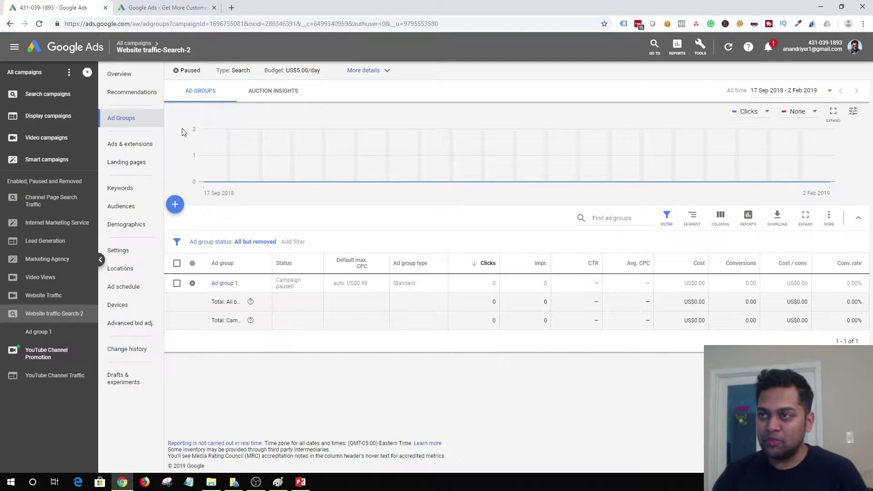
{"action": "left_click", "coordinate": [136, 192]}
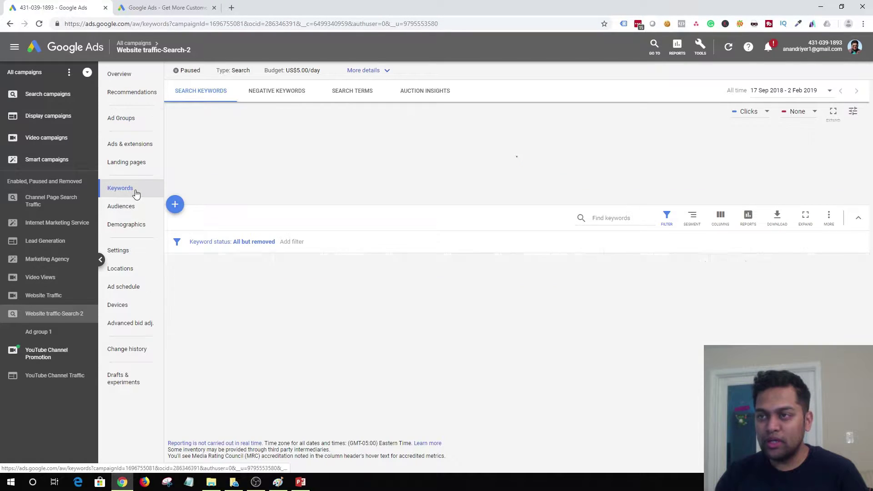
{"action": "left_click", "coordinate": [178, 206]}
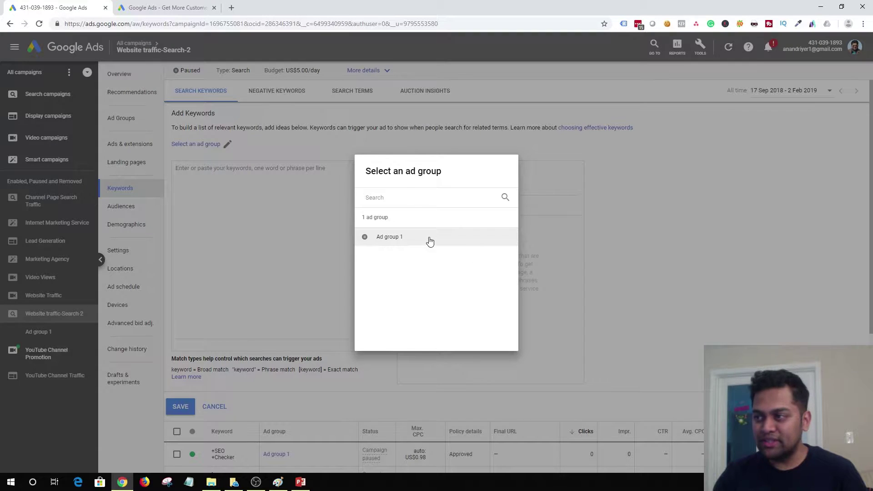
{"action": "left_click", "coordinate": [430, 240]}
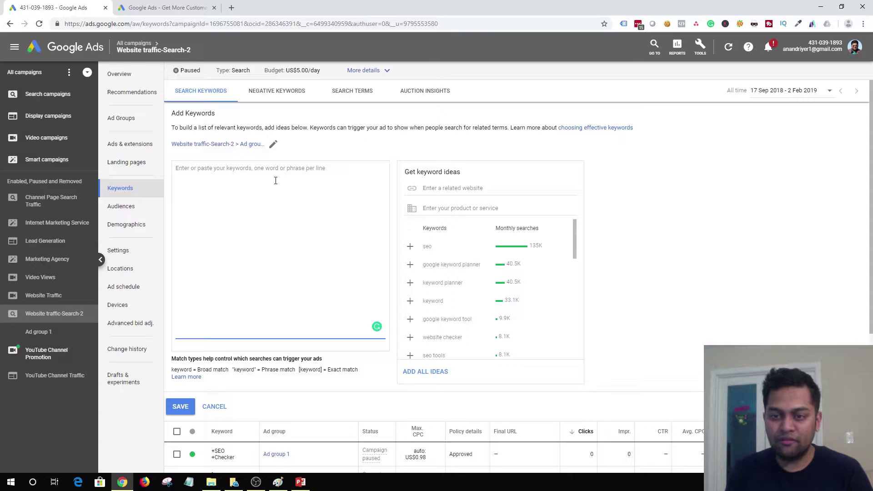
Enter "seo tools" and "best tools" without match-type symbols as two new keywords, one per line.
{"action": "type", "text": "seo tools"}
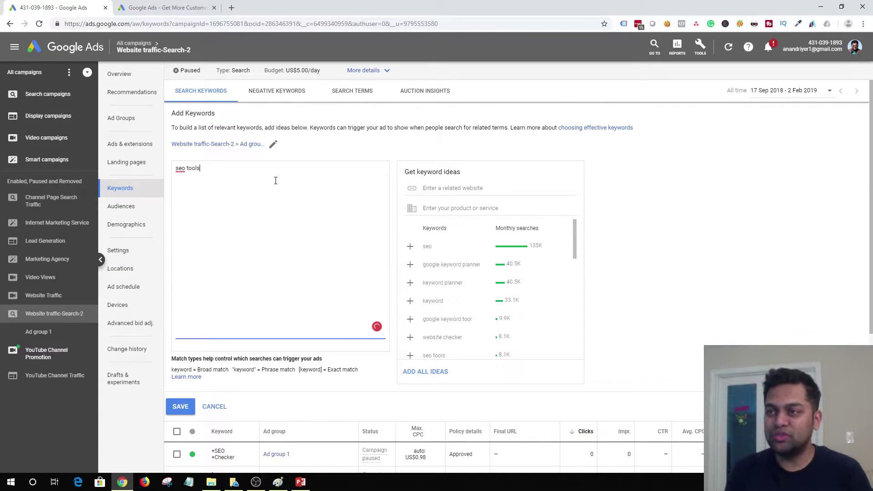
{"action": "key", "text": "Return"}
{"action": "type", "text": "seo"}
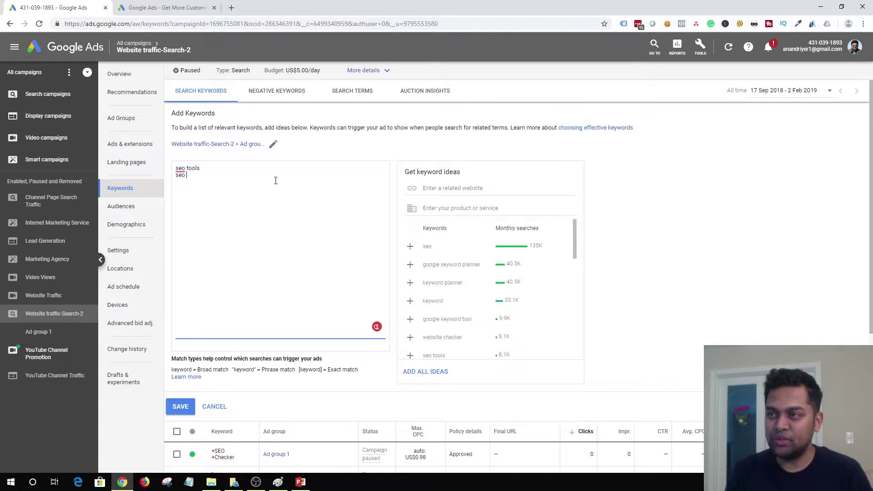
{"action": "key", "text": "BackSpace"}
{"action": "key", "text": "BackSpace"}
{"action": "key", "text": "BackSpace"}
{"action": "type", "text": "best tools"}
{"action": "key", "text": "Return"}
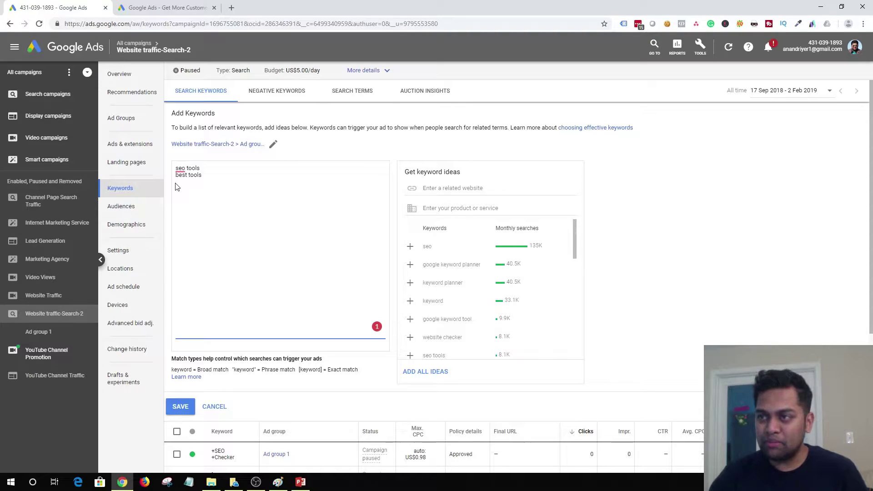
Try the match-type notations +seo tools, [best tools] and "seo tools" in the keyword list, and discard the entries without saving.
{"action": "left_click_drag", "start_coordinate": [201, 168], "coordinate": [175, 161]}
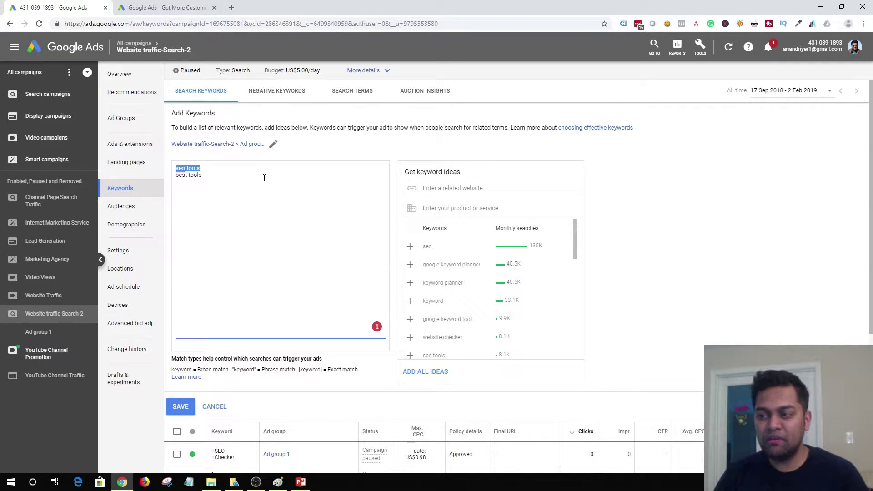
{"action": "key", "text": "Left"}
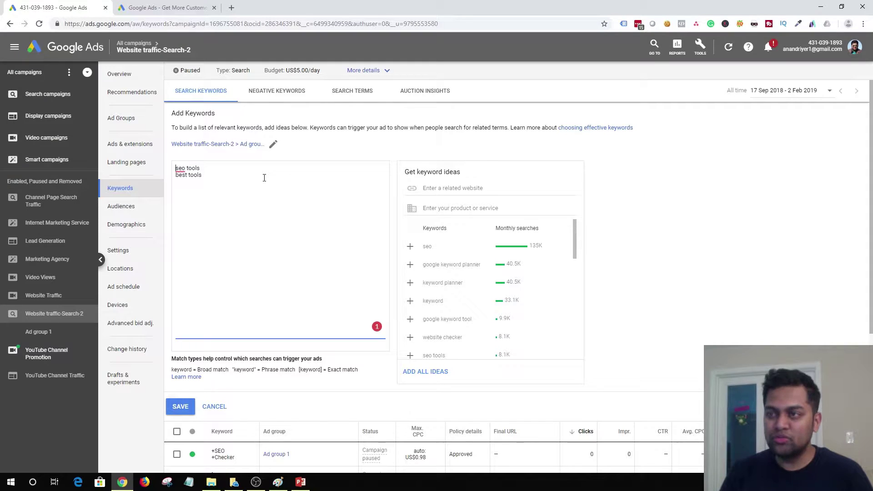
{"action": "type", "text": "+"}
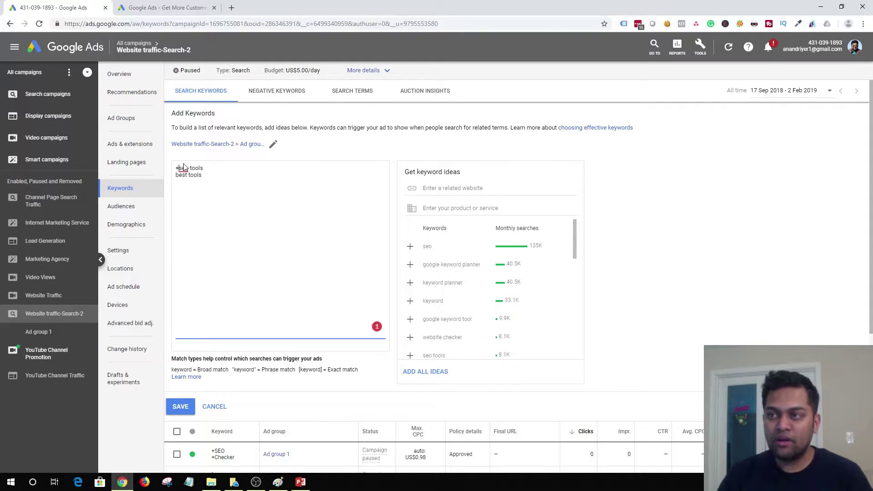
{"action": "left_click", "coordinate": [181, 177]}
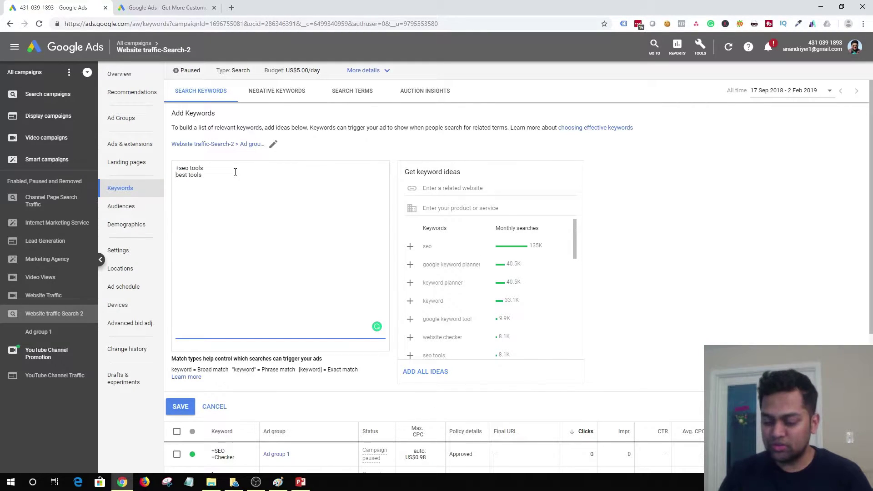
{"action": "type", "text": "["}
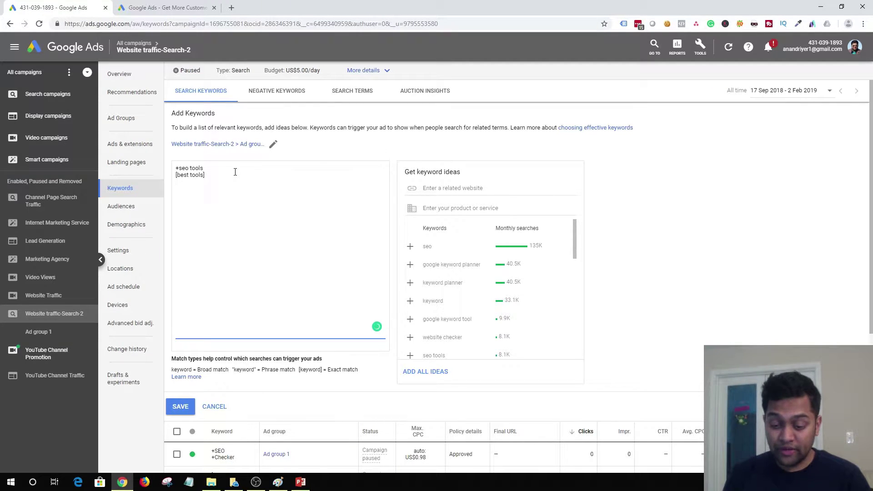
{"action": "type", "text": "seo too"}
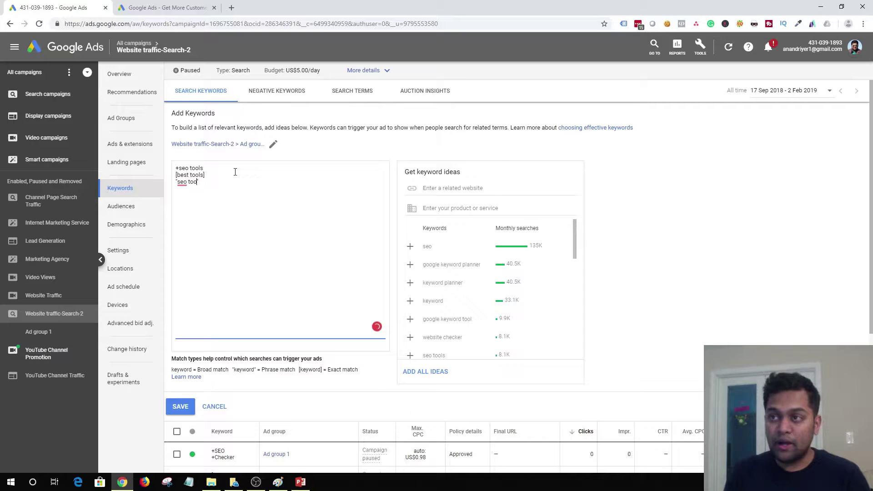
{"action": "type", "text": "ls\""}
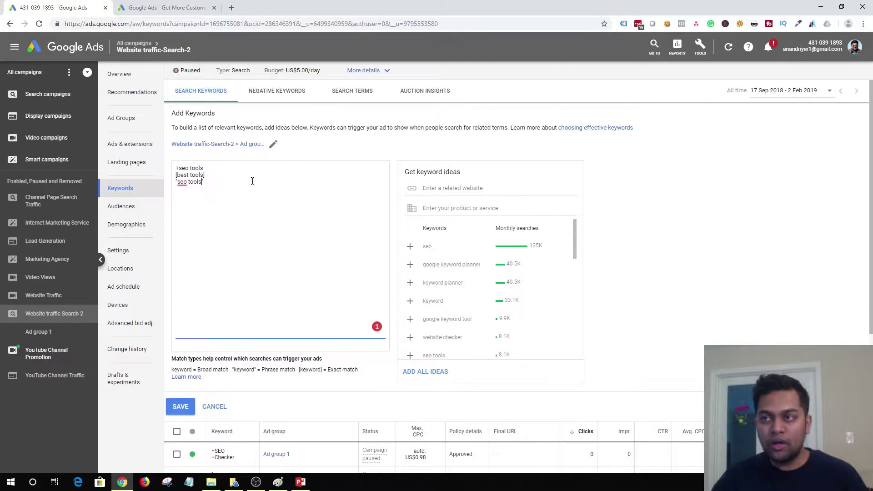
{"action": "type", "text": "\""}
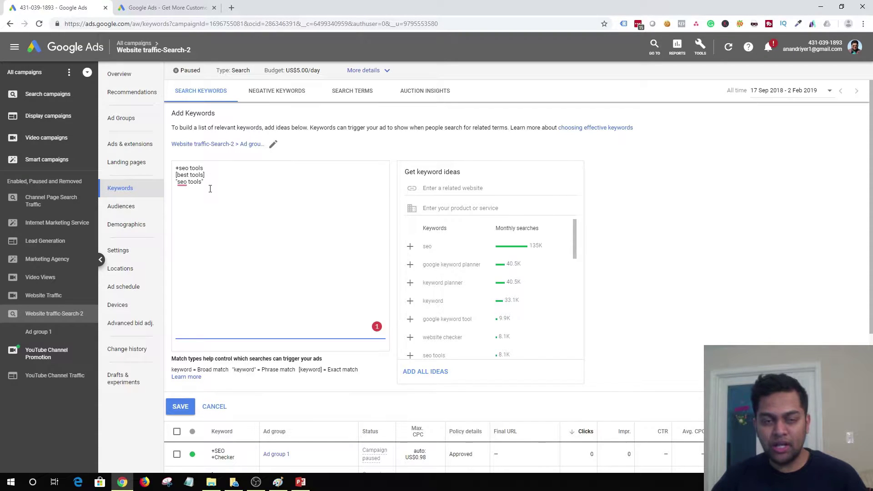
{"action": "type", "text": "\""}
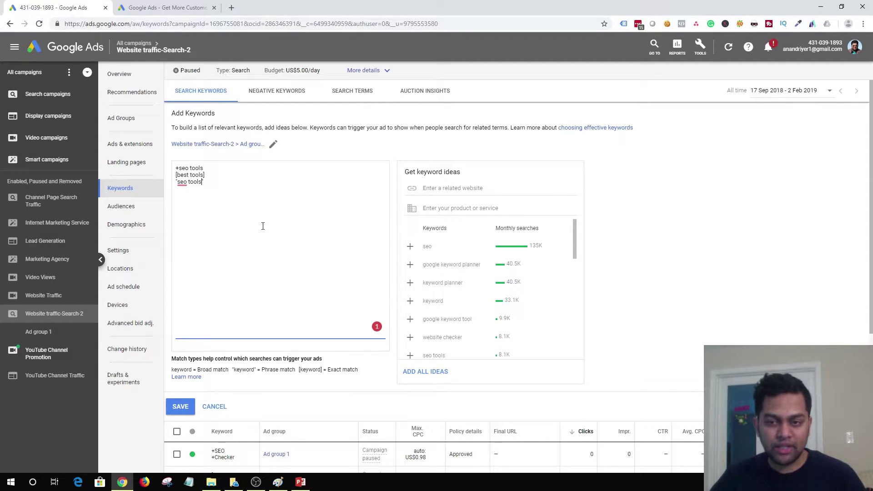
{"action": "left_click", "coordinate": [214, 406]}
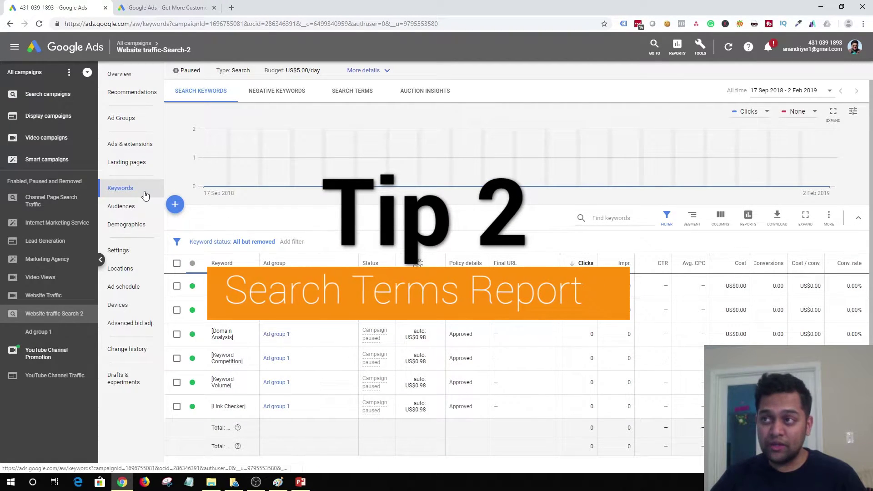
Review the Website traffic-Search-2 search terms report and the keywords and overview of the YouTube Channel Traffic campaign.
{"action": "left_click", "coordinate": [344, 93]}
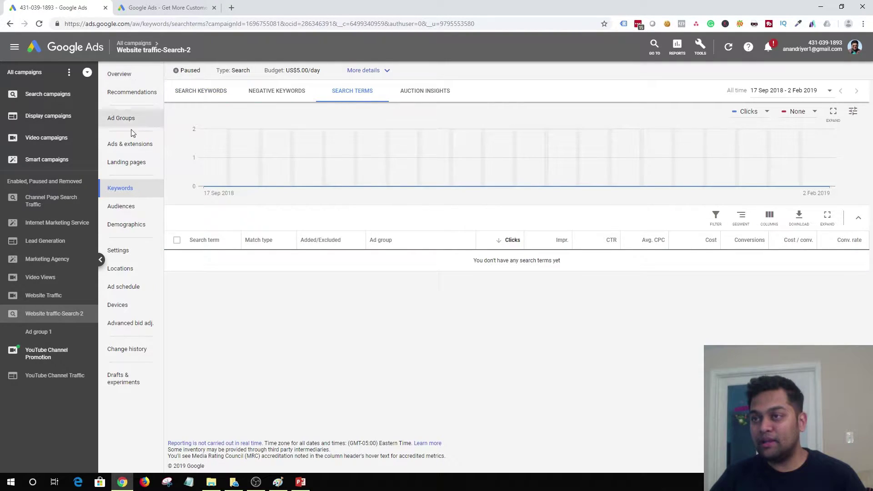
{"action": "left_click", "coordinate": [135, 44]}
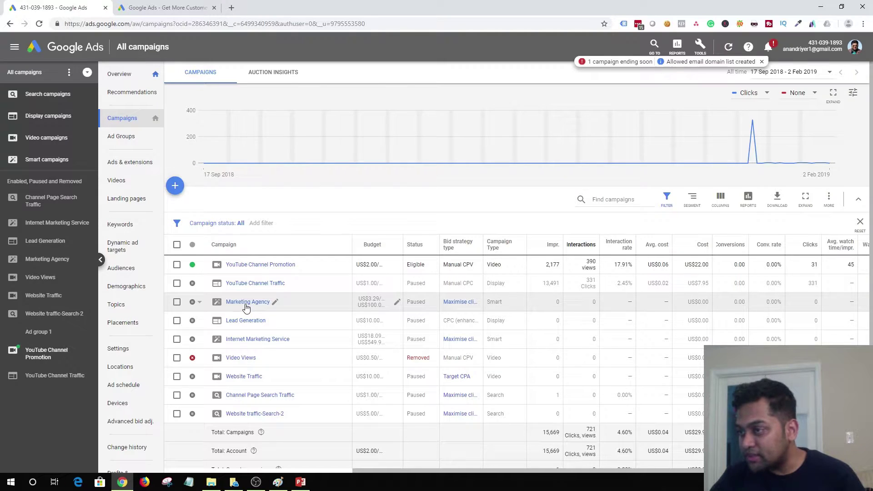
{"action": "left_click", "coordinate": [250, 284]}
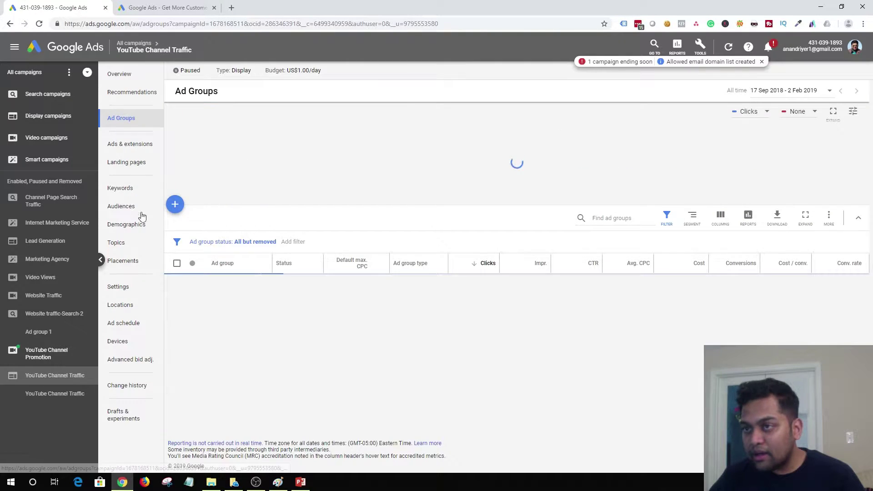
{"action": "left_click", "coordinate": [123, 188]}
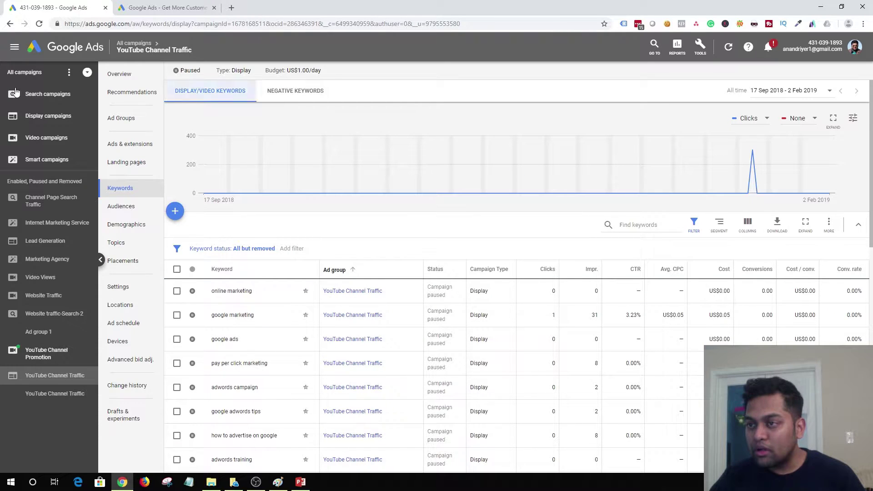
{"action": "left_click", "coordinate": [143, 77]}
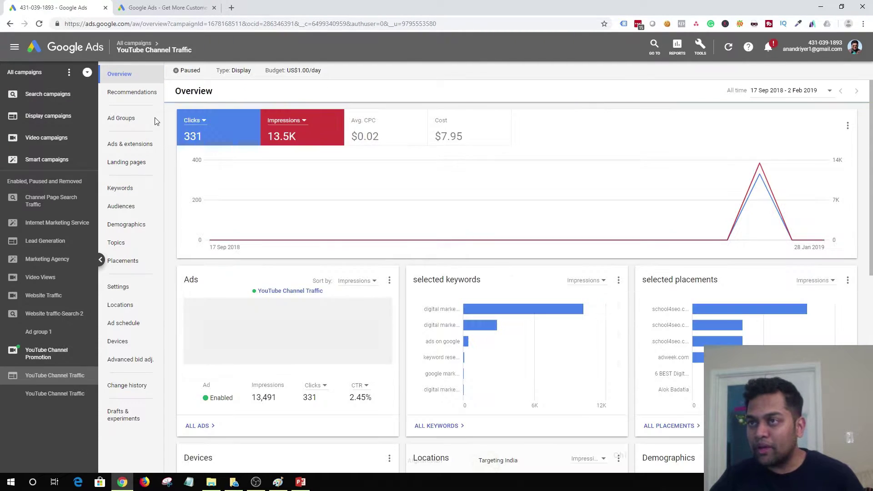
Review the search keywords and the search terms report of the Channel Page Search Traffic campaign.
{"action": "left_click", "coordinate": [133, 43]}
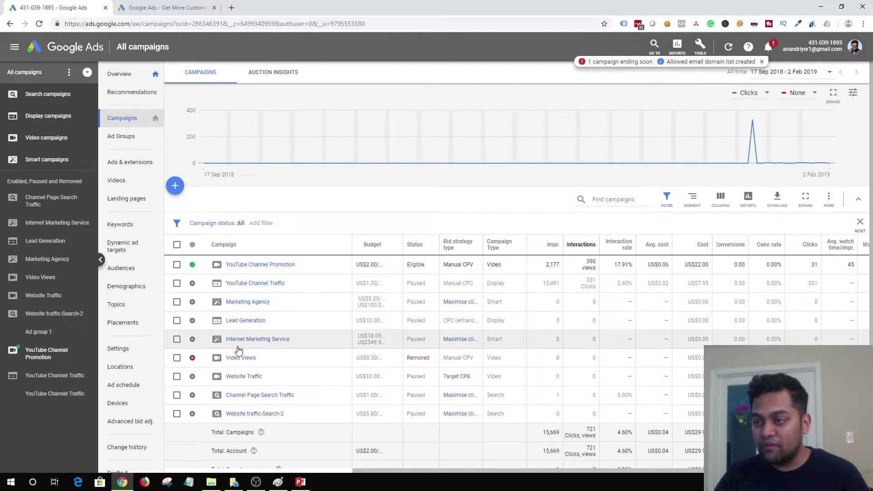
{"action": "left_click", "coordinate": [247, 395]}
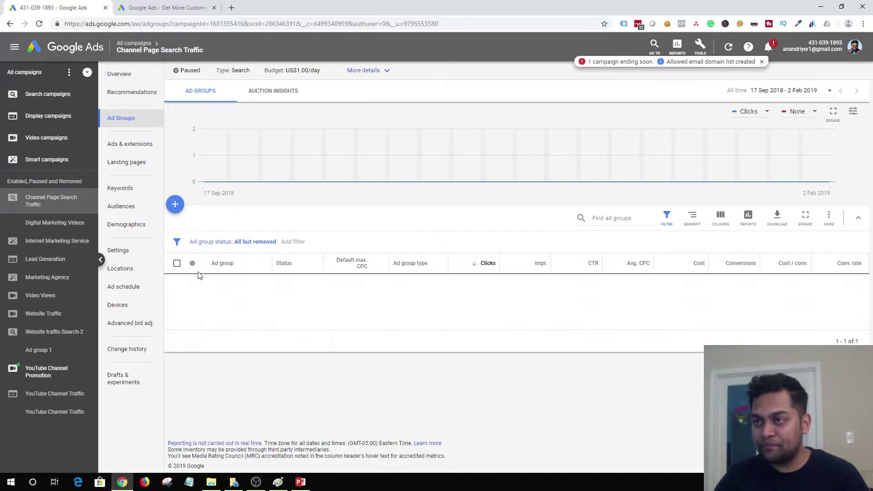
{"action": "left_click", "coordinate": [141, 195]}
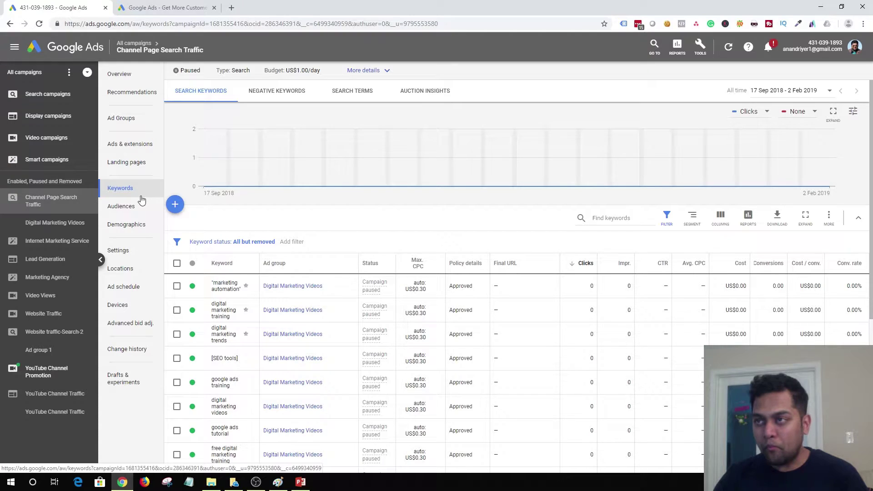
{"action": "left_click", "coordinate": [364, 91]}
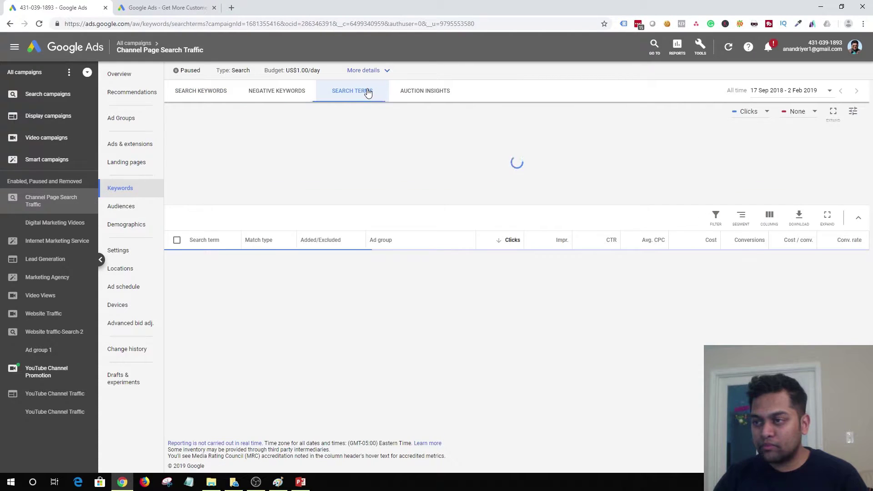
{"action": "left_click", "coordinate": [214, 104]}
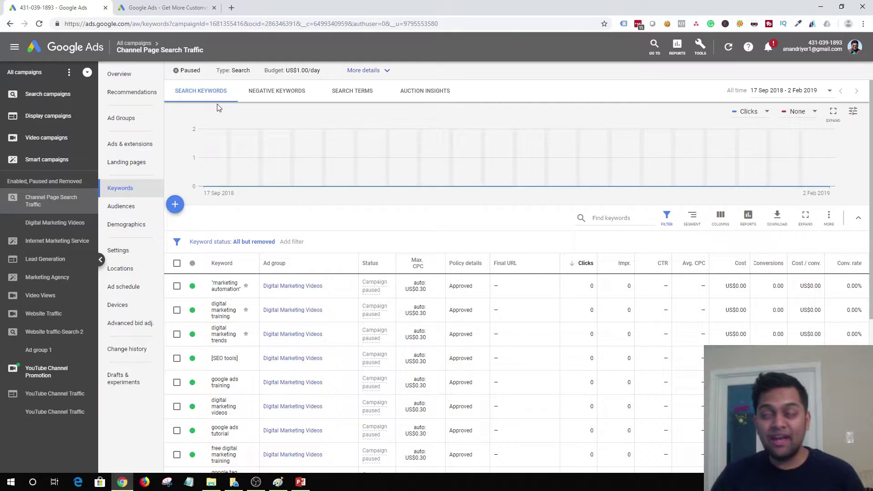
{"action": "left_click", "coordinate": [349, 96]}
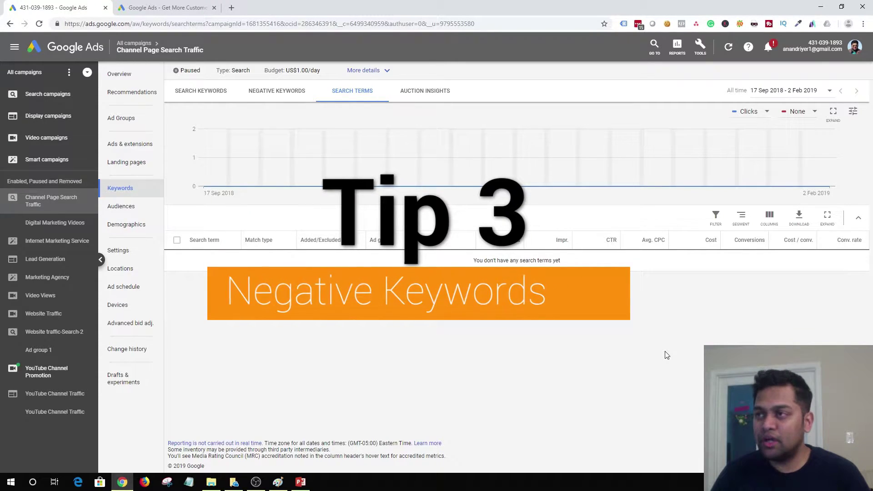
View the negative keywords list of the Channel Page Search Traffic campaign.
{"action": "left_click", "coordinate": [267, 89]}
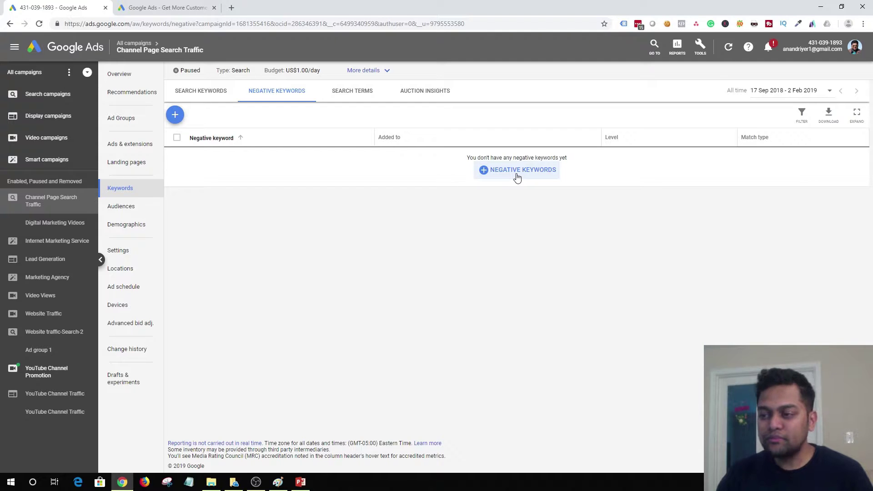
{"action": "left_click", "coordinate": [301, 482]}
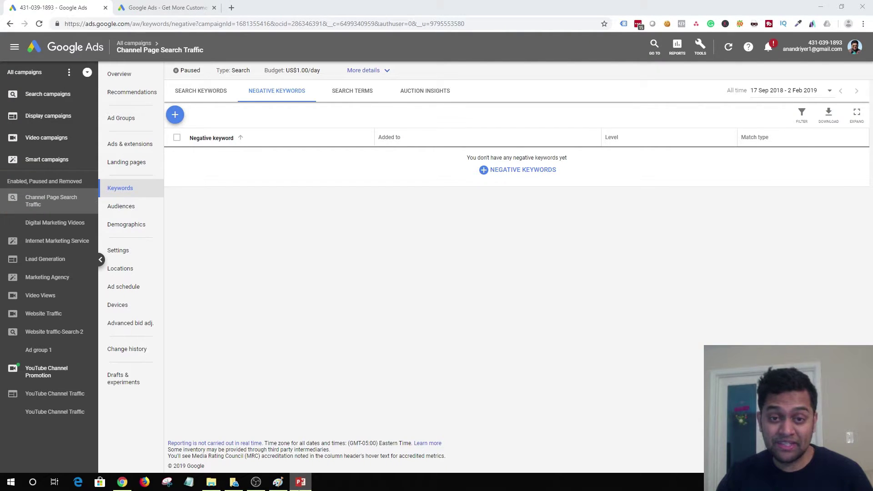
{"action": "key", "text": "alt+Tab"}
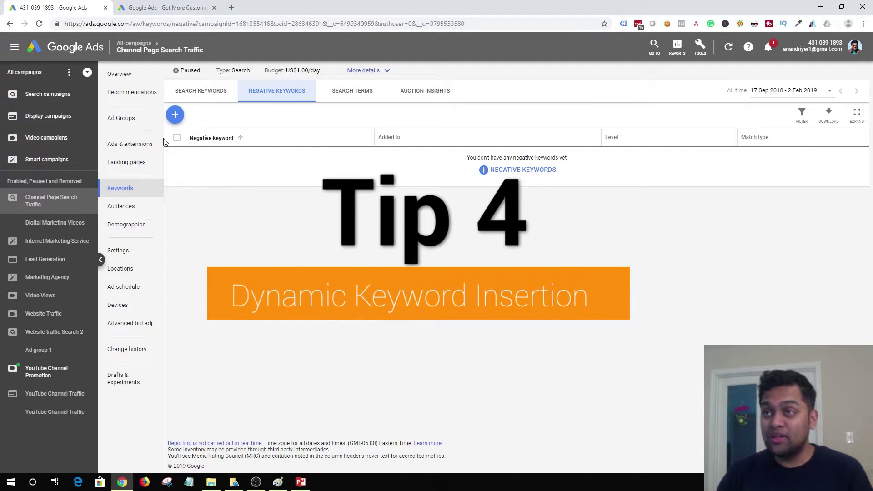
{"action": "left_click", "coordinate": [146, 46]}
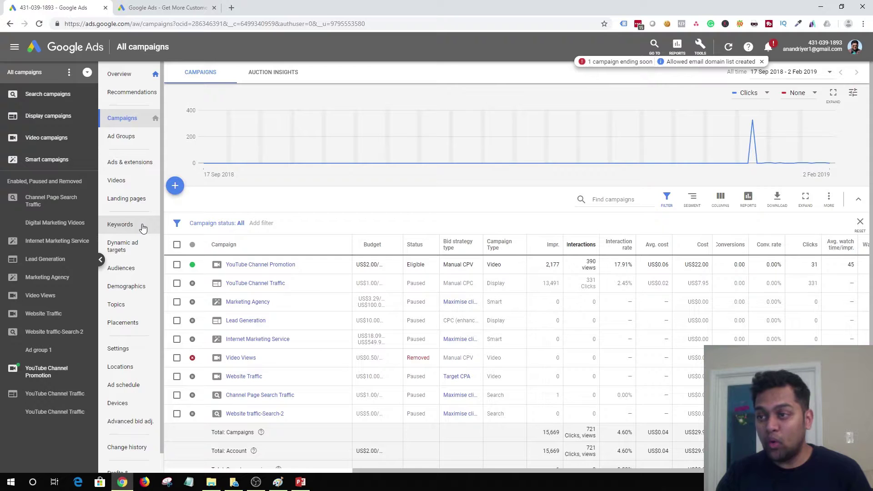
{"action": "left_click", "coordinate": [258, 415]}
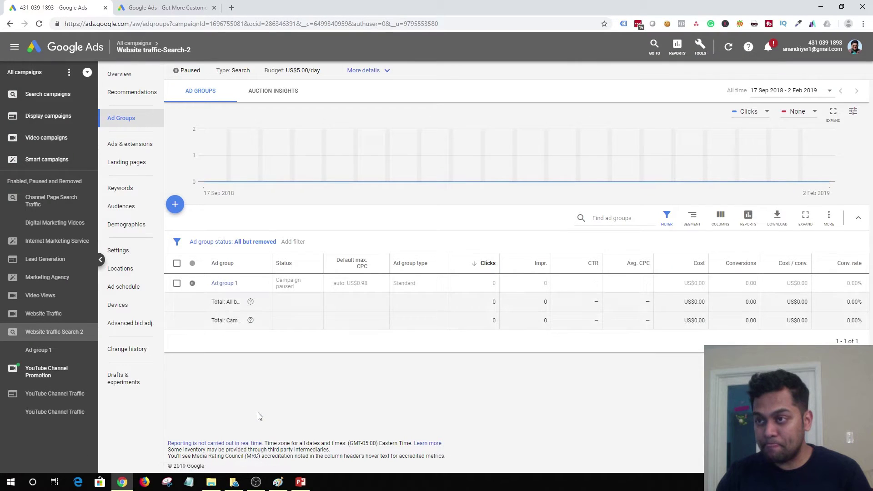
{"action": "left_click", "coordinate": [142, 147]}
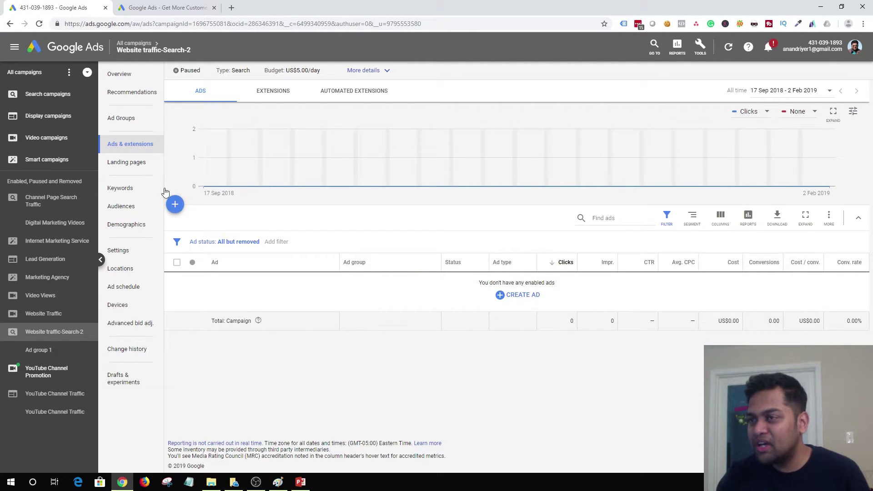
{"action": "left_click", "coordinate": [503, 295]}
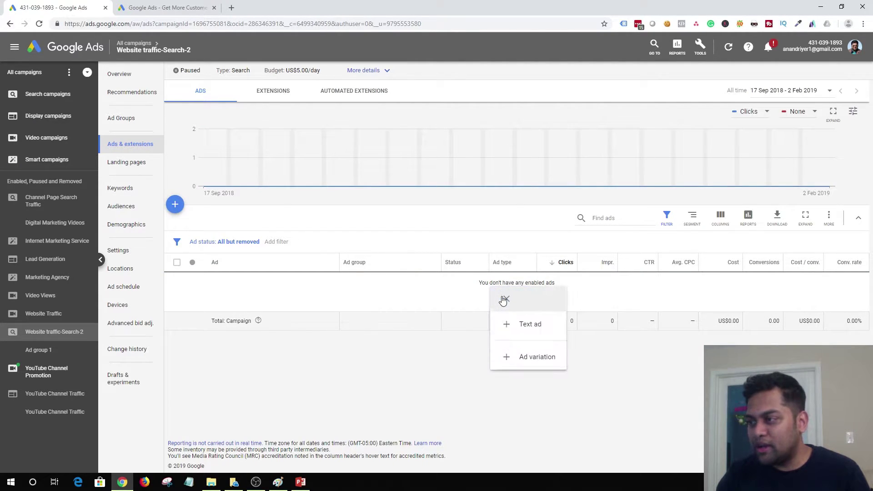
{"action": "left_click", "coordinate": [529, 325]}
{"action": "left_click", "coordinate": [400, 238]}
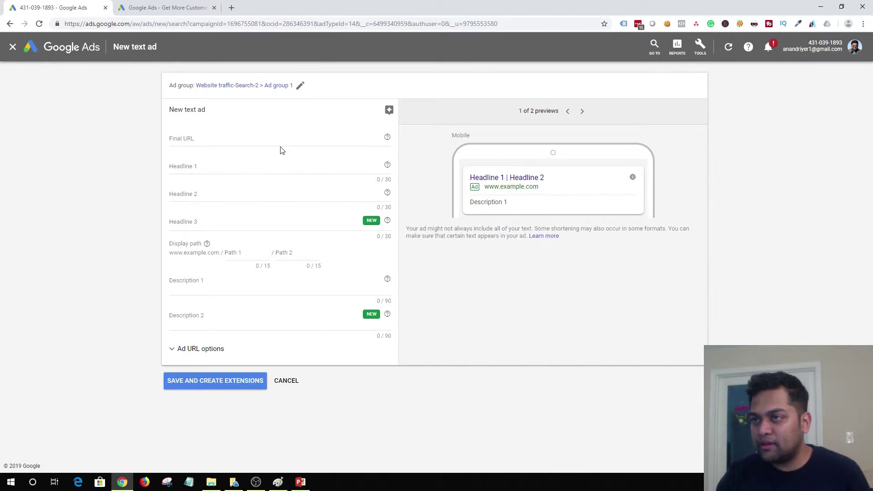
{"action": "left_click", "coordinate": [276, 142]}
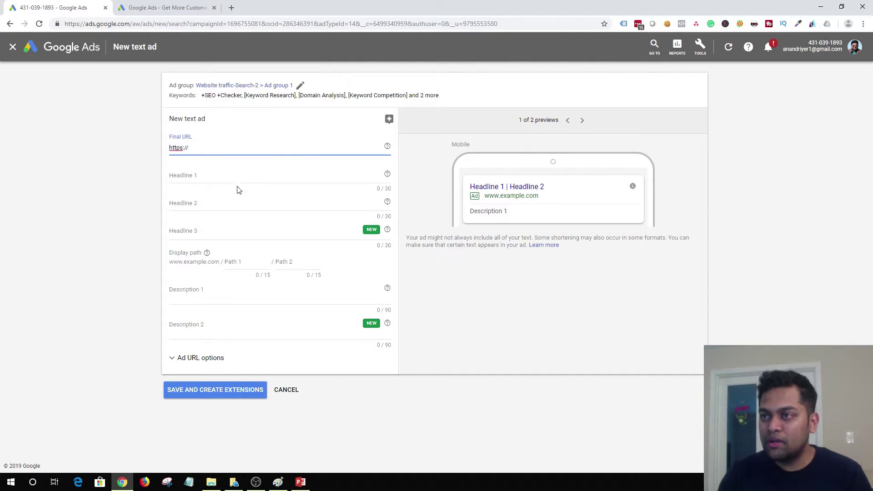
Write Headline 1 as "Best {Keyword: SEO} Tools", using keyword insertion with SEO as the default text.
{"action": "left_click", "coordinate": [221, 177]}
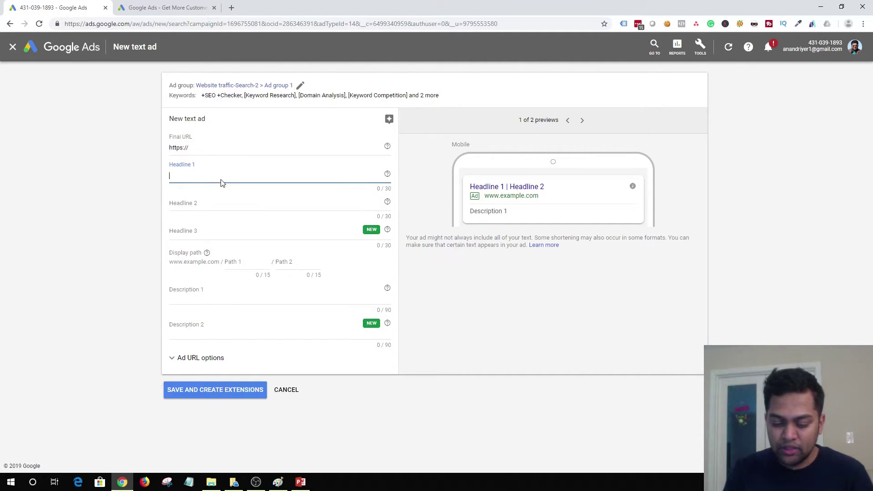
{"action": "type", "text": "Best "}
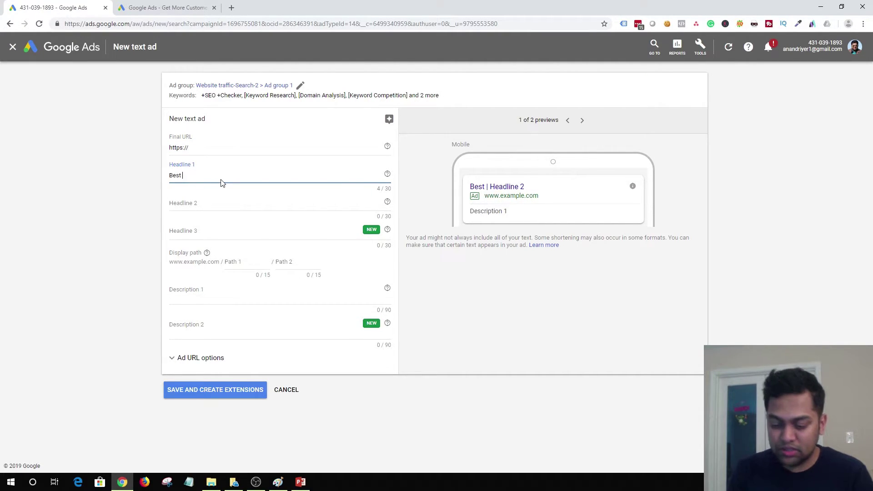
{"action": "type", "text": "{"}
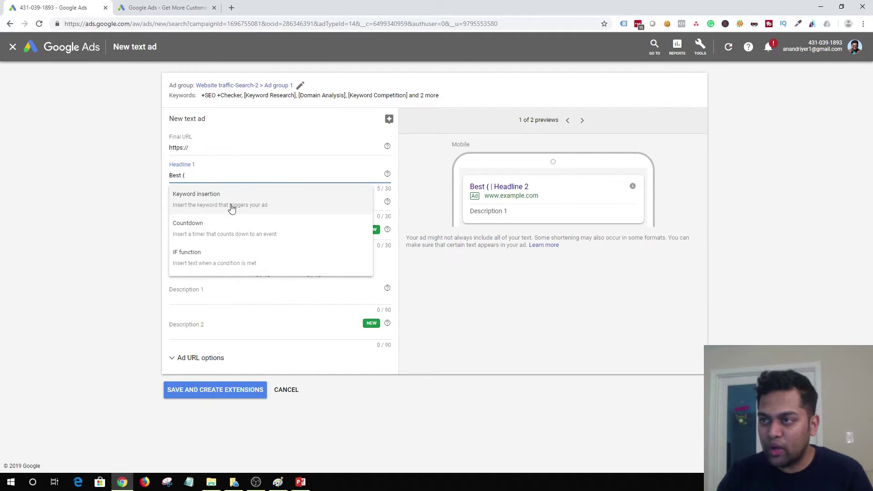
{"action": "left_click", "coordinate": [231, 208]}
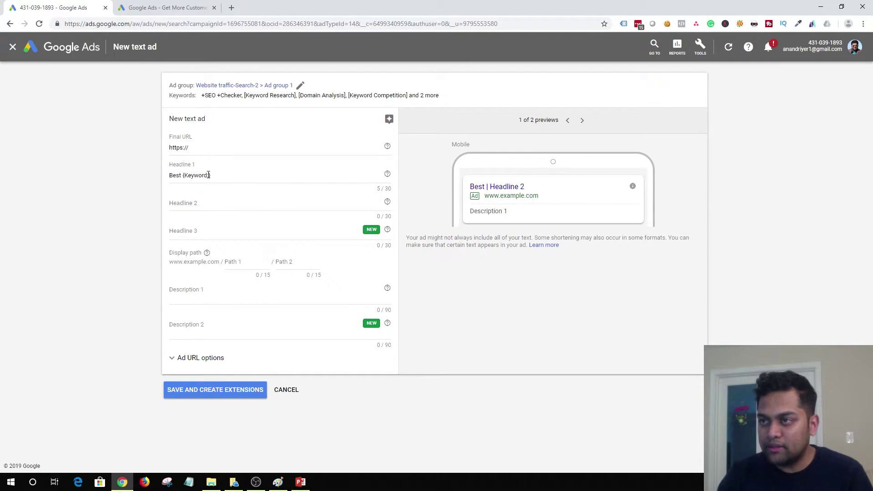
{"action": "type", "text": "SEO"}
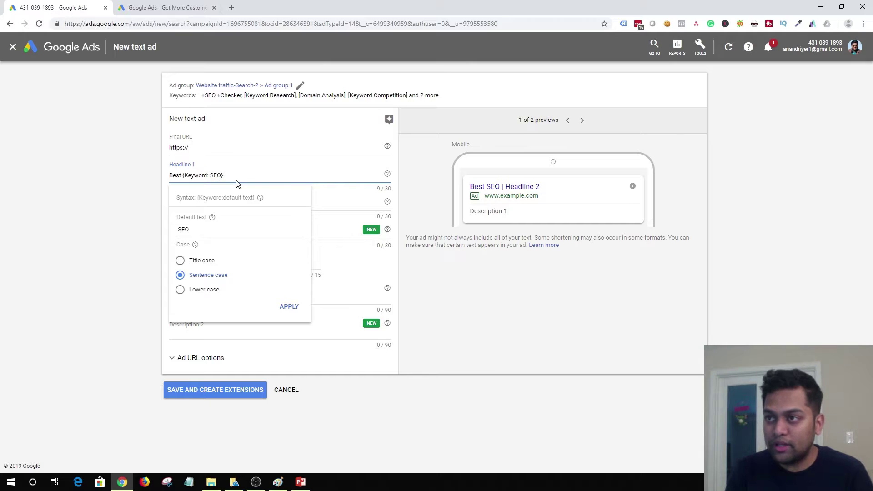
{"action": "key", "text": "Return"}
{"action": "type", "text": "Tools"}
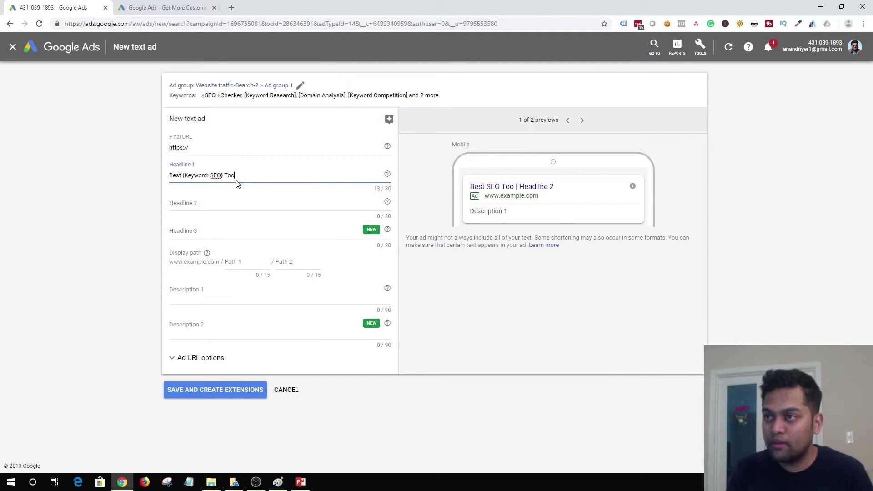
{"action": "left_click", "coordinate": [500, 410]}
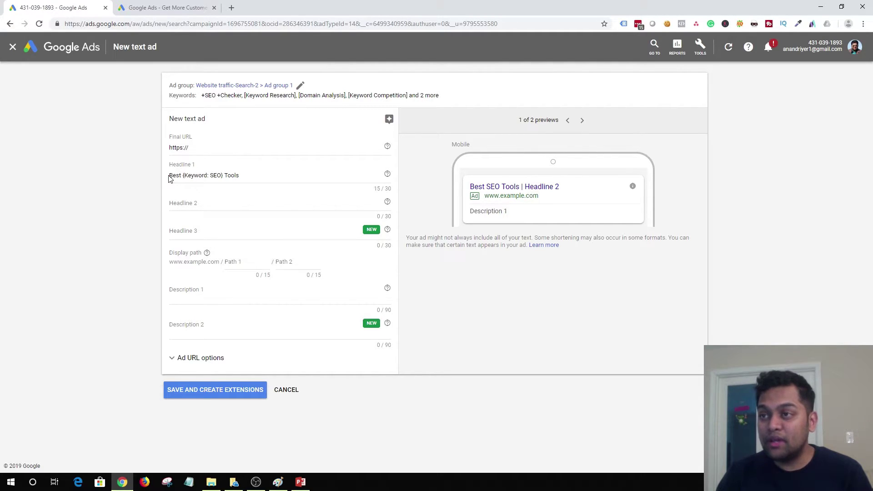
{"action": "left_click_drag", "start_coordinate": [170, 179], "coordinate": [227, 177]}
{"action": "left_click", "coordinate": [240, 176]}
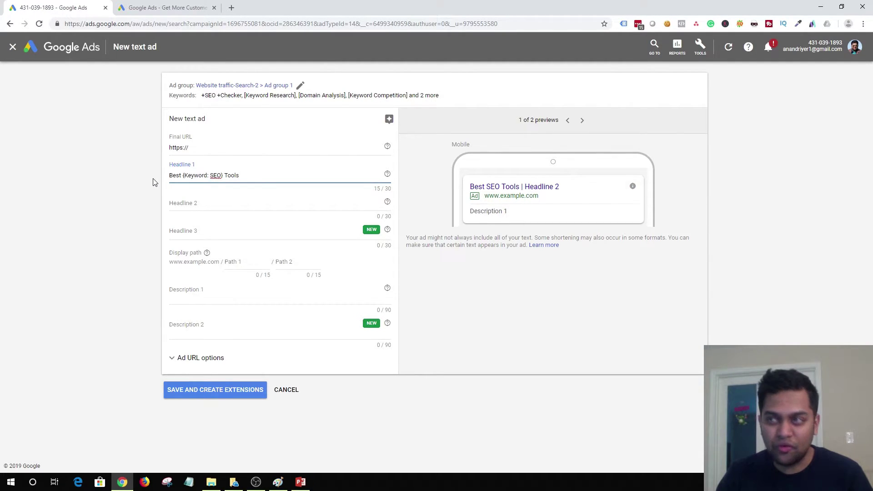
Search Google for "dynamic keyword insertion google" in a new browser tab.
{"action": "left_click", "coordinate": [232, 7]}
{"action": "type", "text": "dy"}
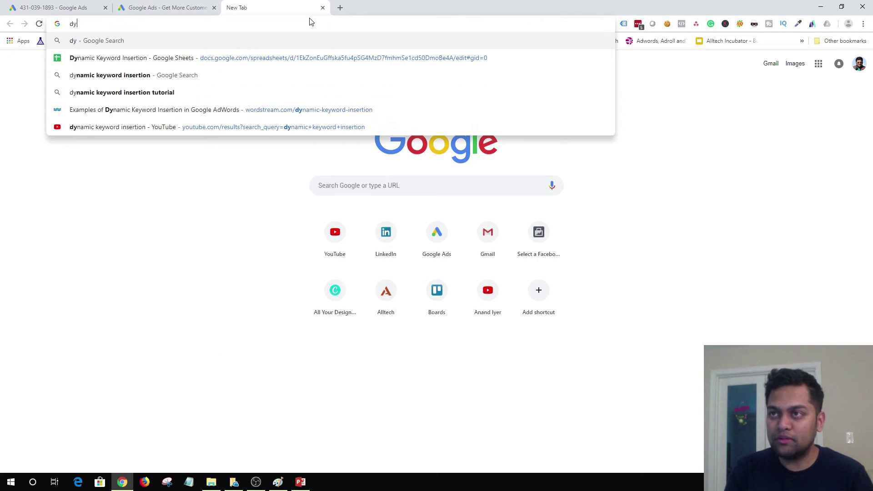
{"action": "key", "text": "Down"}
{"action": "key", "text": "Down"}
{"action": "key", "text": "Down"}
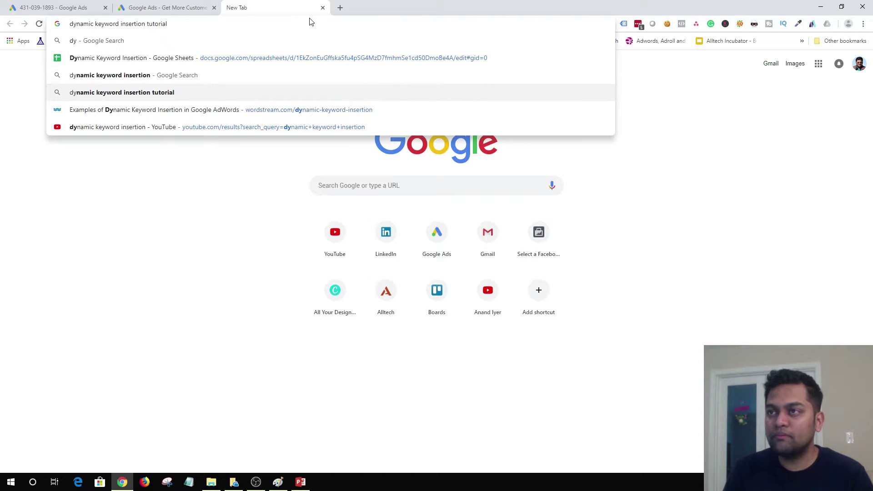
{"action": "key", "text": "BackSpace"}
{"action": "key", "text": "BackSpace"}
{"action": "key", "text": "BackSpace"}
{"action": "key", "text": "BackSpace"}
{"action": "key", "text": "BackSpace"}
{"action": "key", "text": "BackSpace"}
{"action": "key", "text": "BackSpace"}
{"action": "key", "text": "BackSpace"}
{"action": "type", "text": "google"}
{"action": "key", "text": "Return"}
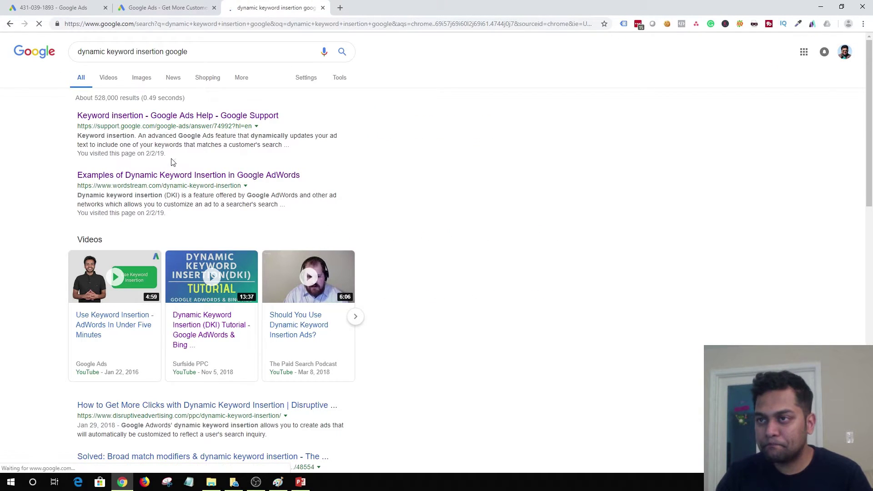
Open the Google Ads Help article About keyword insertion and examine the chocolate shop headline code and its example ads.
{"action": "left_click", "coordinate": [184, 113]}
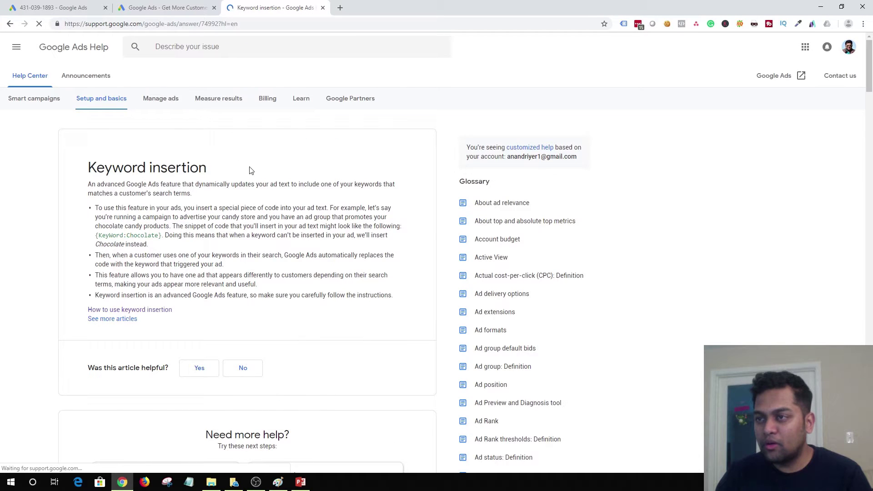
{"action": "left_click", "coordinate": [126, 311]}
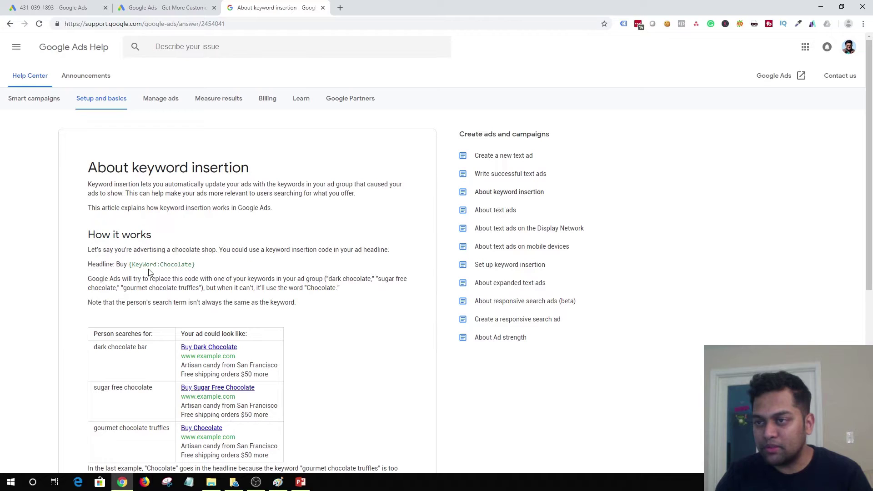
{"action": "left_click_drag", "start_coordinate": [94, 347], "coordinate": [151, 351]}
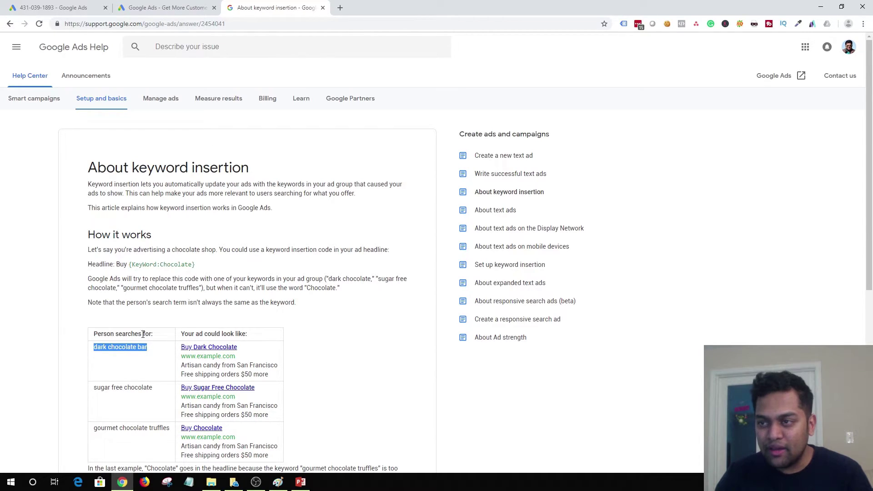
{"action": "left_click_drag", "start_coordinate": [116, 264], "coordinate": [193, 266]}
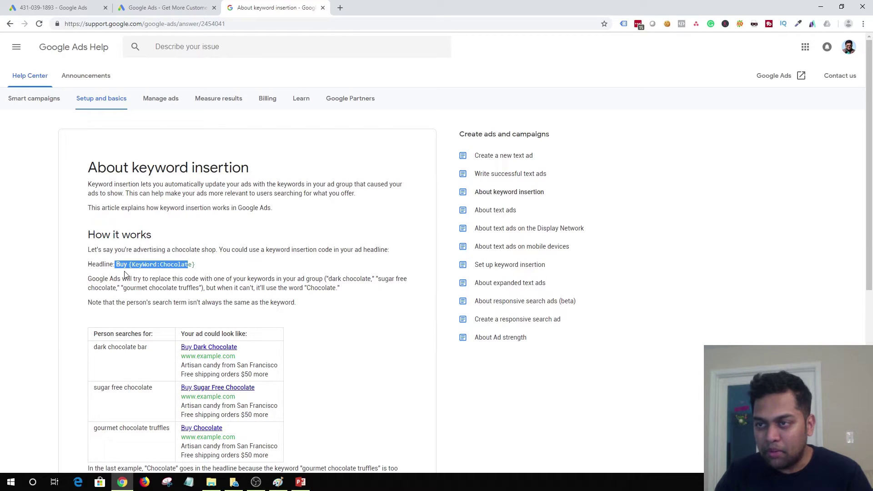
{"action": "left_click", "coordinate": [179, 269]}
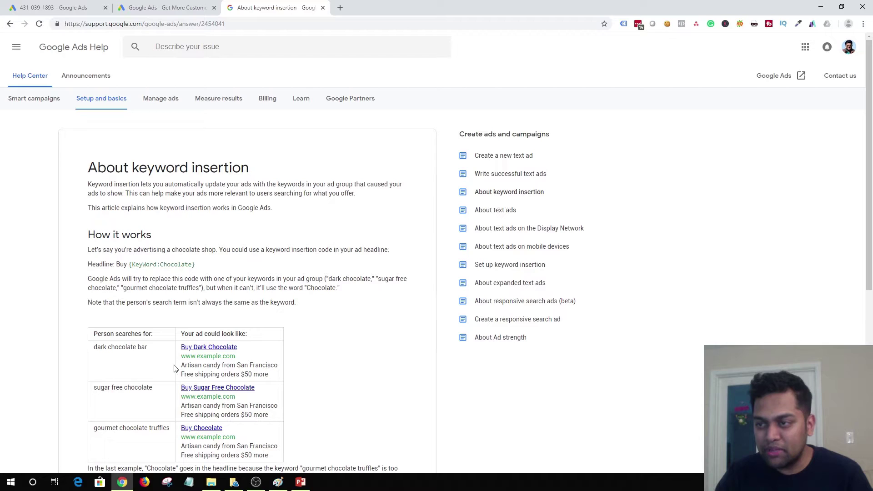
{"action": "left_click_drag", "start_coordinate": [182, 346], "coordinate": [236, 356]}
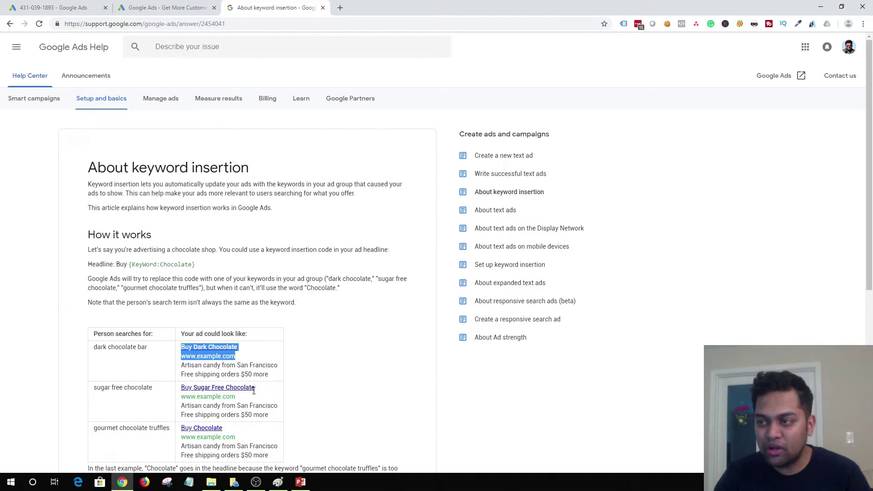
{"action": "left_click_drag", "start_coordinate": [195, 389], "coordinate": [249, 389]}
{"action": "left_click", "coordinate": [387, 280]}
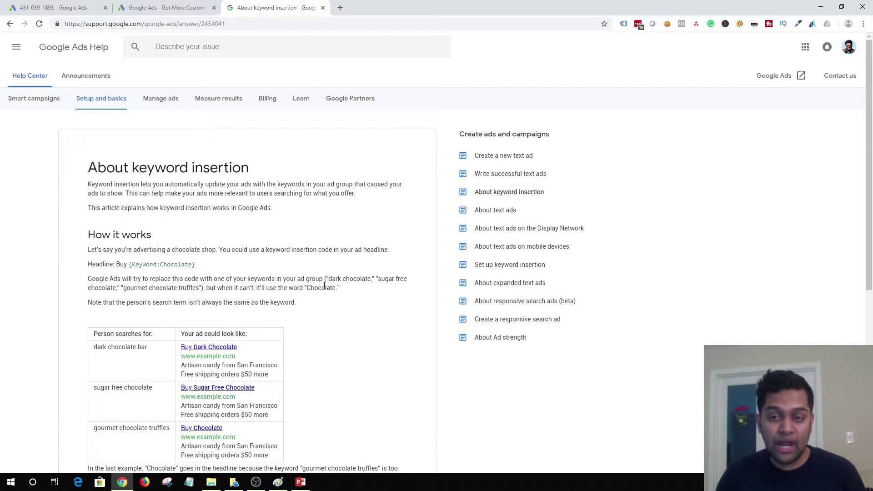
Return to the new text ad form and discard the unsaved ad.
{"action": "left_click", "coordinate": [302, 484]}
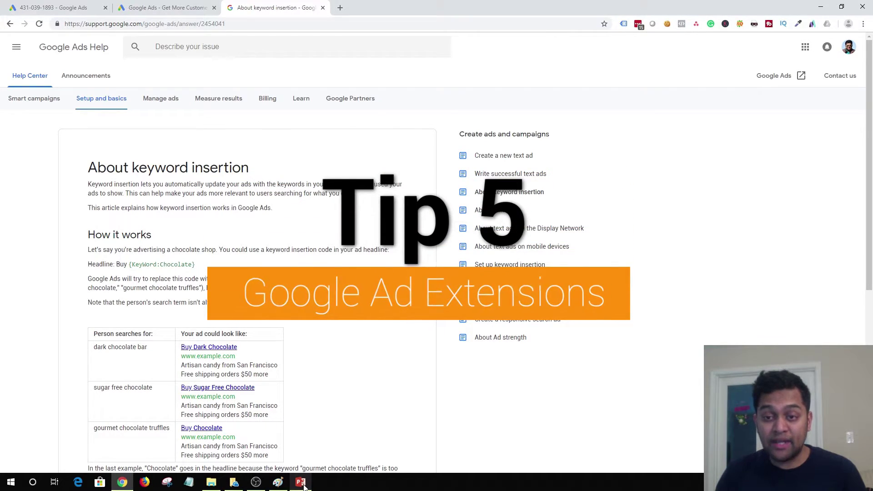
{"action": "left_click", "coordinate": [132, 5]}
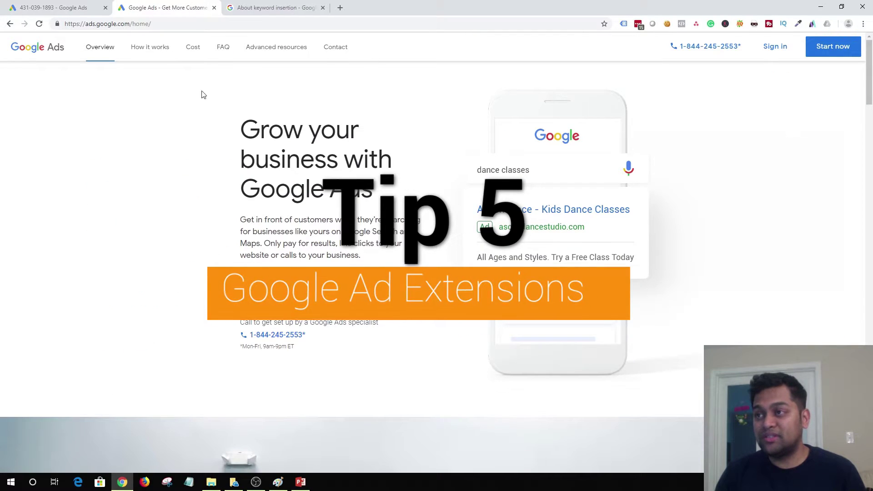
{"action": "left_click", "coordinate": [50, 7]}
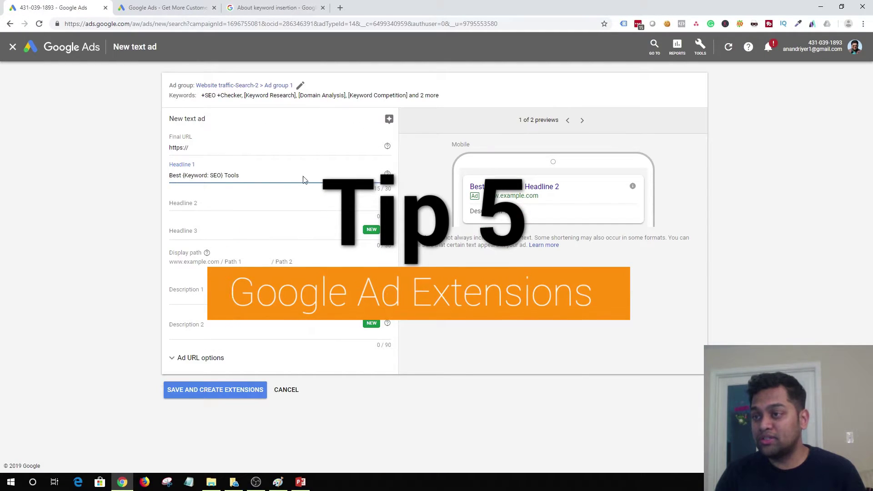
{"action": "left_click", "coordinate": [285, 389]}
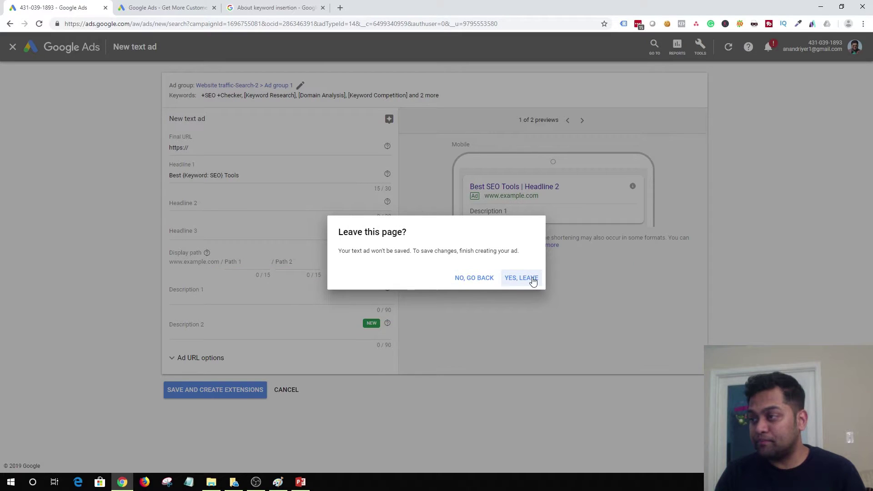
{"action": "left_click", "coordinate": [514, 278]}
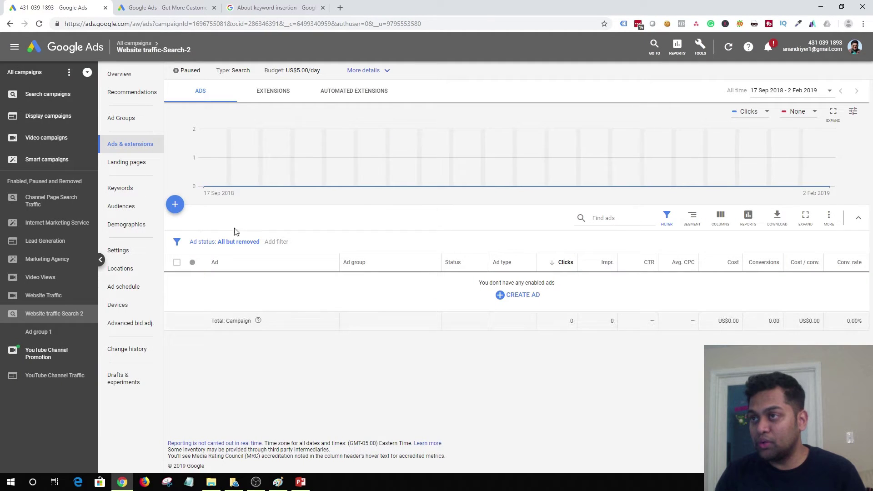
View the extensions of the Website traffic-Search-2 campaign and examine the ad extension types available to create.
{"action": "left_click", "coordinate": [284, 98]}
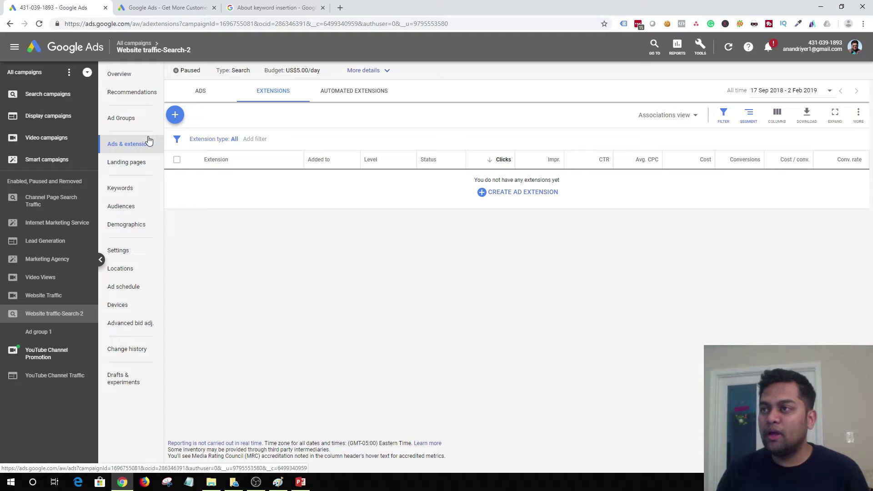
{"action": "left_click", "coordinate": [175, 114]}
{"action": "left_click_drag", "start_coordinate": [221, 326], "coordinate": [222, 353]}
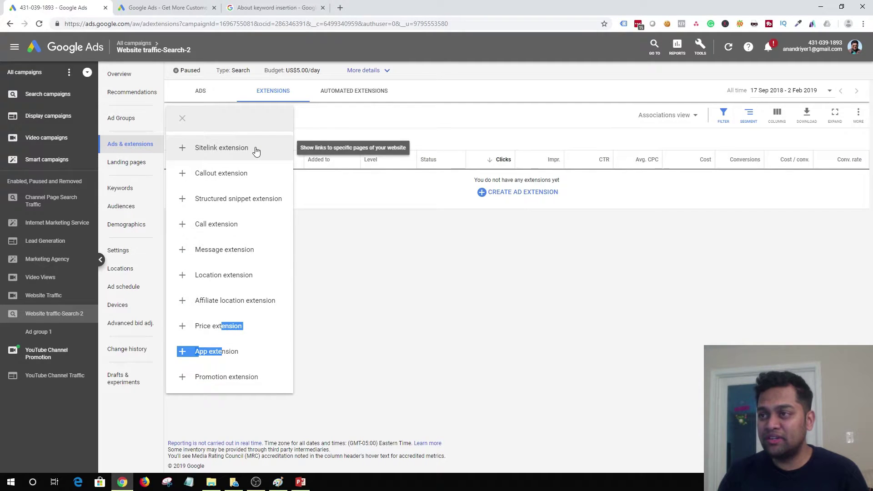
{"action": "left_click", "coordinate": [322, 271]}
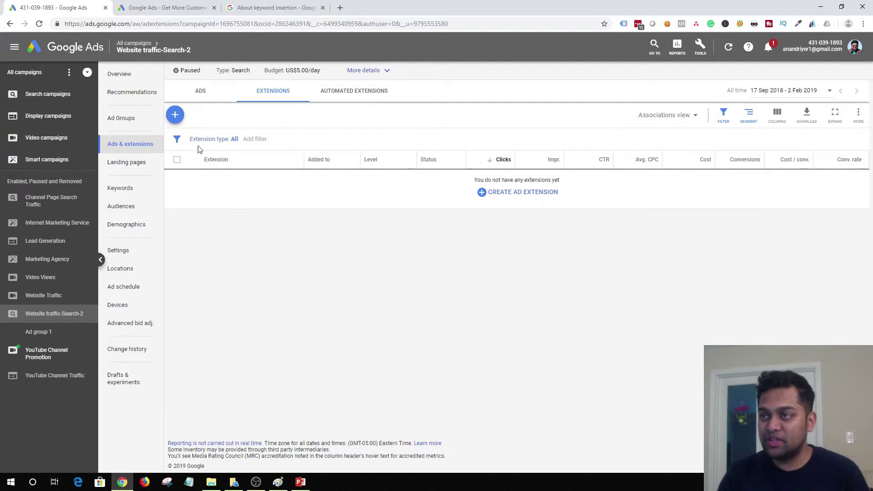
{"action": "left_click", "coordinate": [176, 114]}
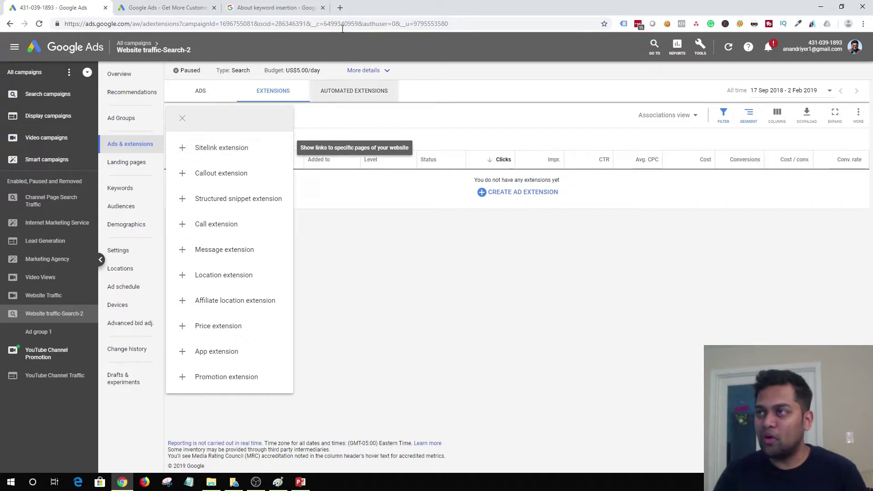
Search Google for "seo tools" in a new browser tab to examine how ads show their sitelinks.
{"action": "key", "text": "ctrl+t"}
{"action": "type", "text": "seo tools"}
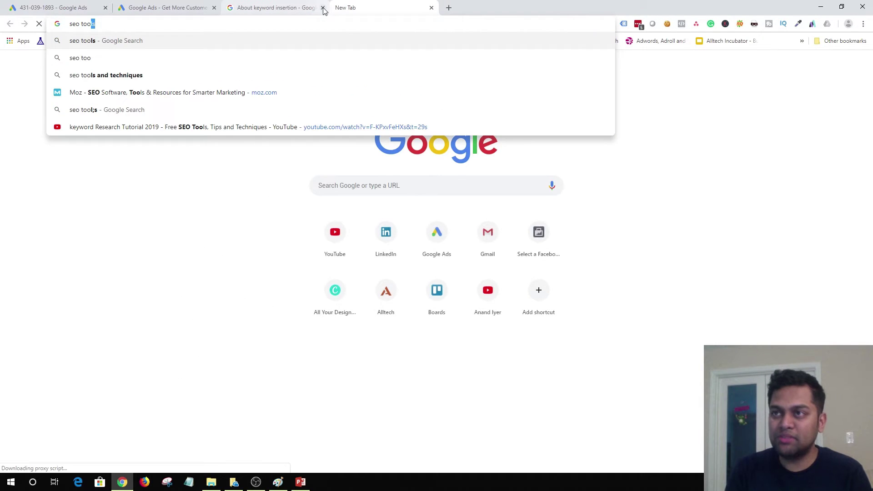
{"action": "key", "text": "Return"}
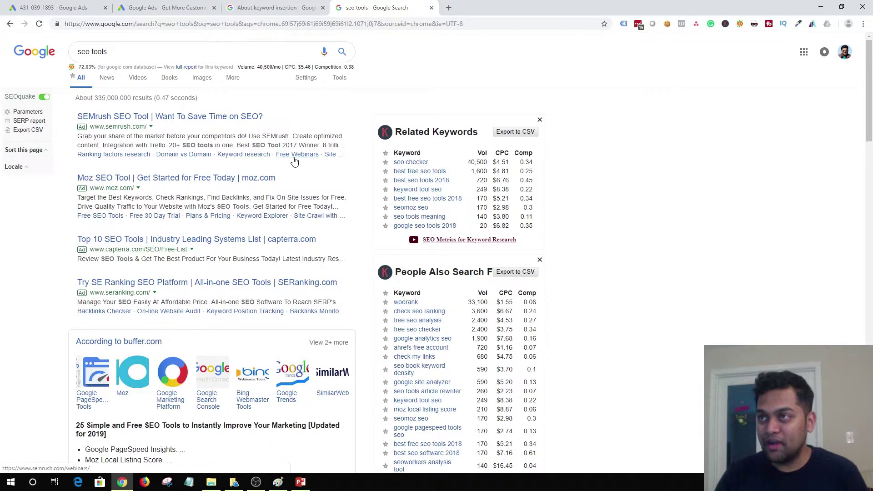
Compare the campaign's available ad extension types with the ads and listings in the "seo tools" search results.
{"action": "left_click", "coordinate": [191, 7]}
{"action": "left_click", "coordinate": [53, 5]}
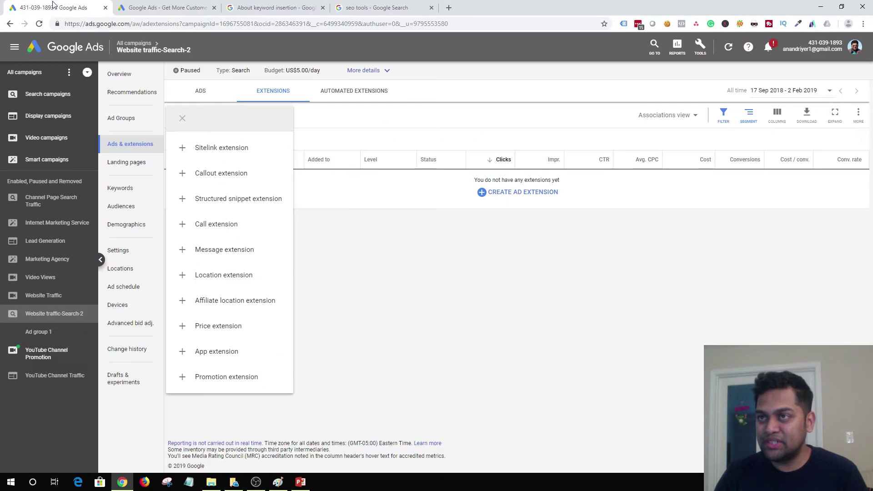
{"action": "key", "text": "ctrl+4"}
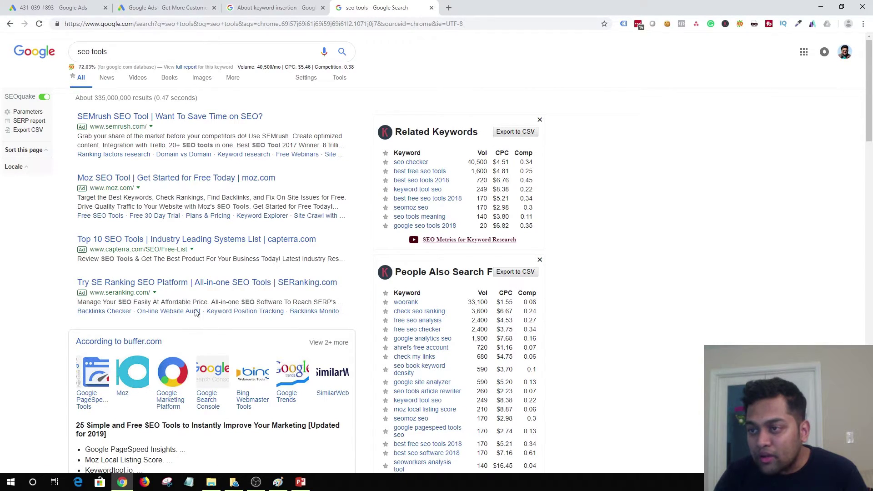
{"action": "scroll", "coordinate": [180, 294], "scroll_direction": "down", "scroll_amount": 15}
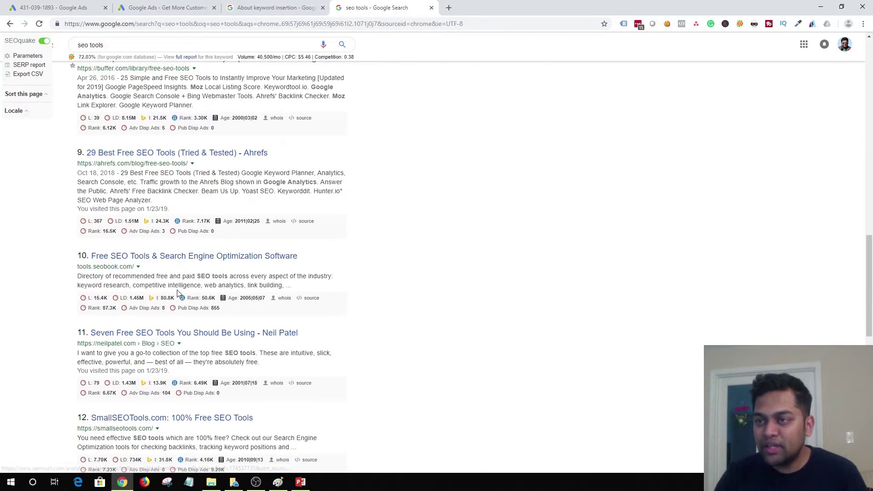
{"action": "scroll", "coordinate": [179, 294], "scroll_direction": "down", "scroll_amount": 9}
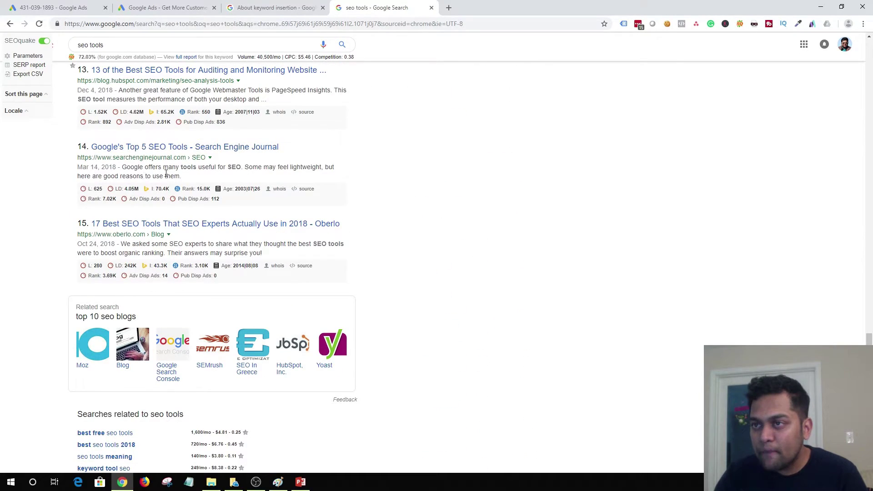
{"action": "scroll", "coordinate": [192, 244], "scroll_direction": "up", "scroll_amount": 17}
{"action": "scroll", "coordinate": [193, 245], "scroll_direction": "up", "scroll_amount": 5}
Return to the Website traffic-Search-2 extension types, examine them and close the list without creating an extension.
{"action": "left_click", "coordinate": [77, 8]}
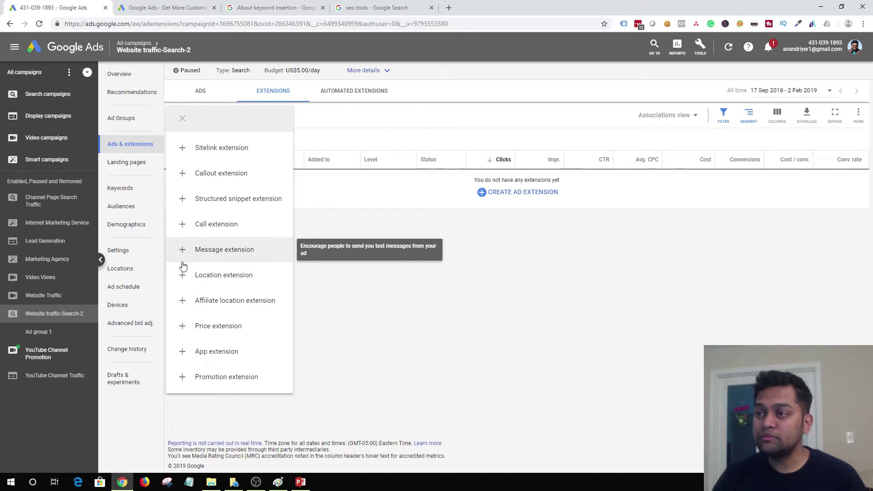
{"action": "left_click", "coordinate": [303, 486]}
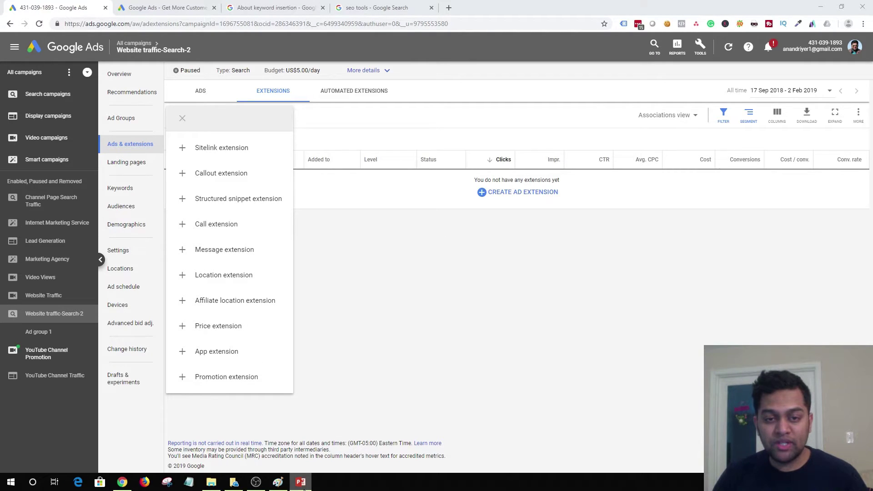
{"action": "left_click", "coordinate": [302, 483]}
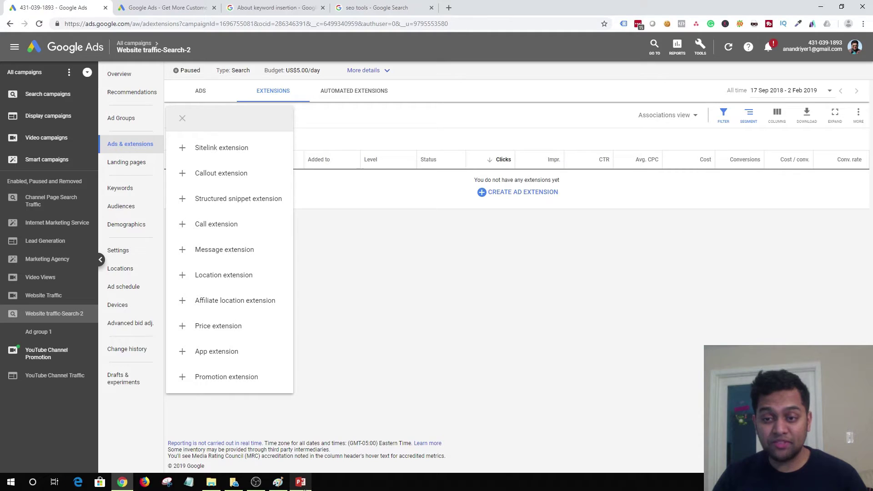
{"action": "left_click", "coordinate": [467, 320]}
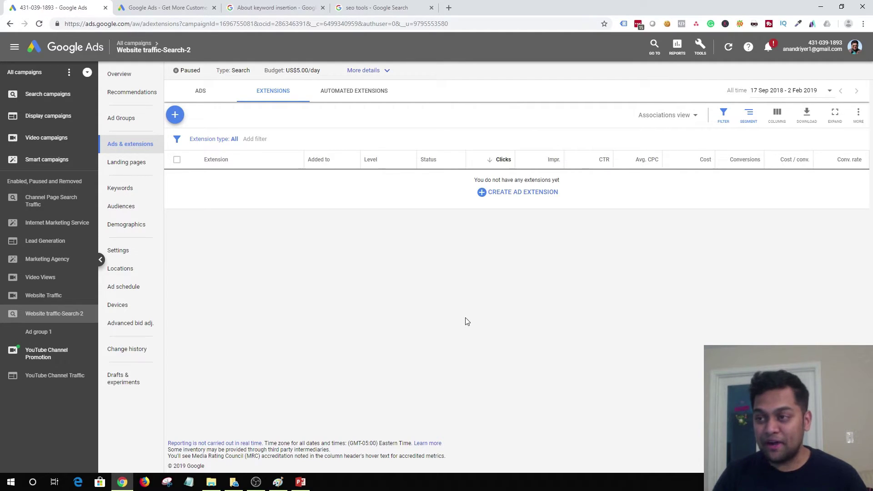
Search Google for "semrush" to examine the extensions shown in its brand ad.
{"action": "left_click", "coordinate": [391, 8]}
{"action": "scroll", "coordinate": [196, 164], "scroll_direction": "up", "scroll_amount": 5}
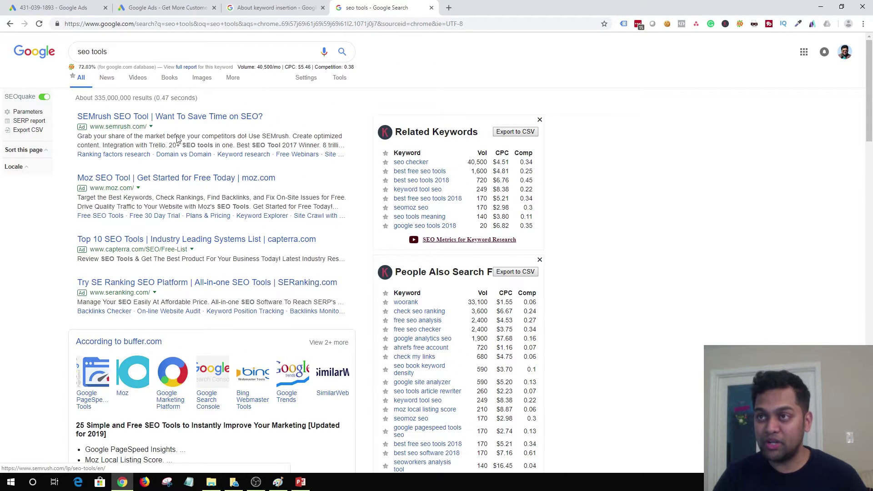
{"action": "triple_click", "coordinate": [150, 52]}
{"action": "type", "text": "se"}
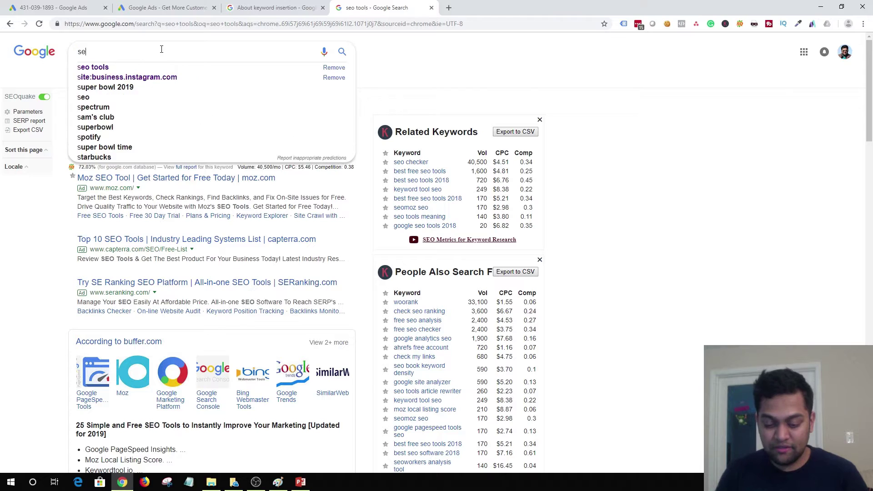
{"action": "type", "text": "mrush"}
{"action": "key", "text": "Return"}
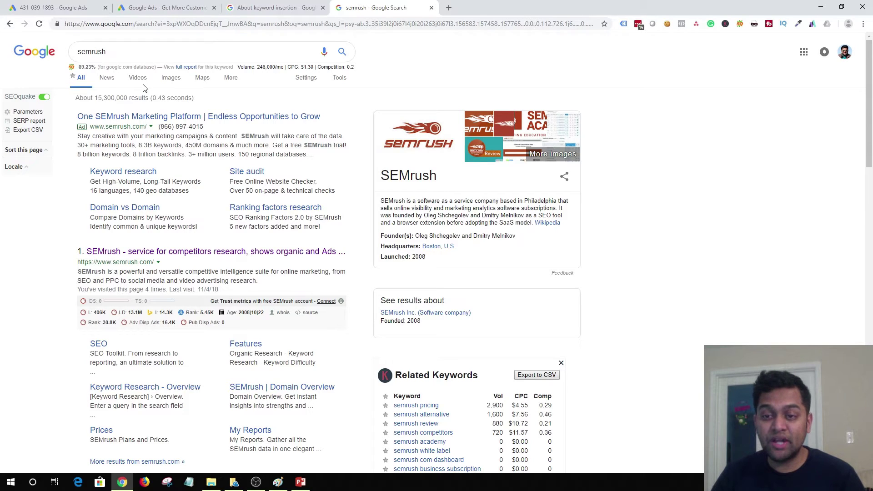
Return to Google Ads and open a new text ad form in Ad group 1 of the Website traffic-Search-2 campaign.
{"action": "left_click", "coordinate": [68, 8]}
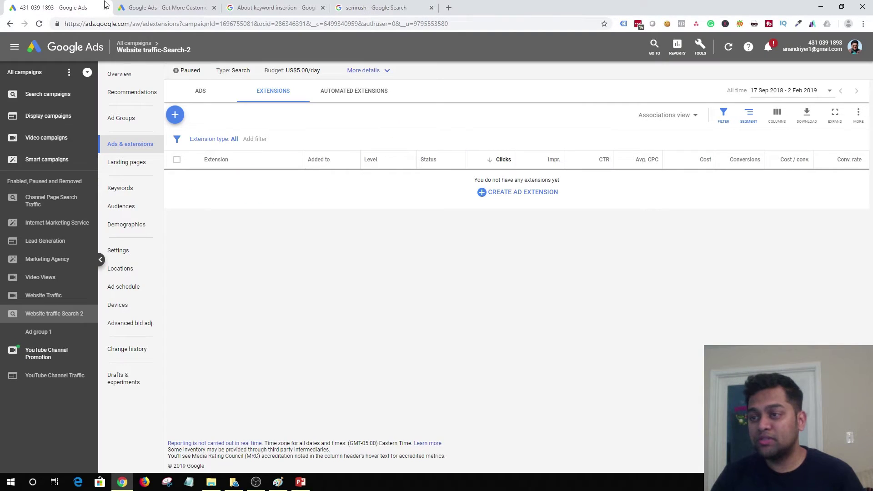
{"action": "left_click", "coordinate": [299, 483]}
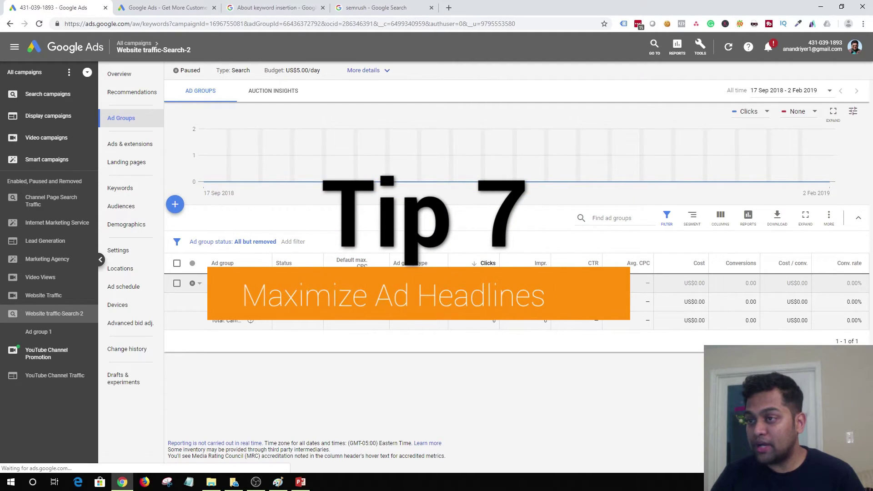
{"action": "left_click", "coordinate": [223, 283]}
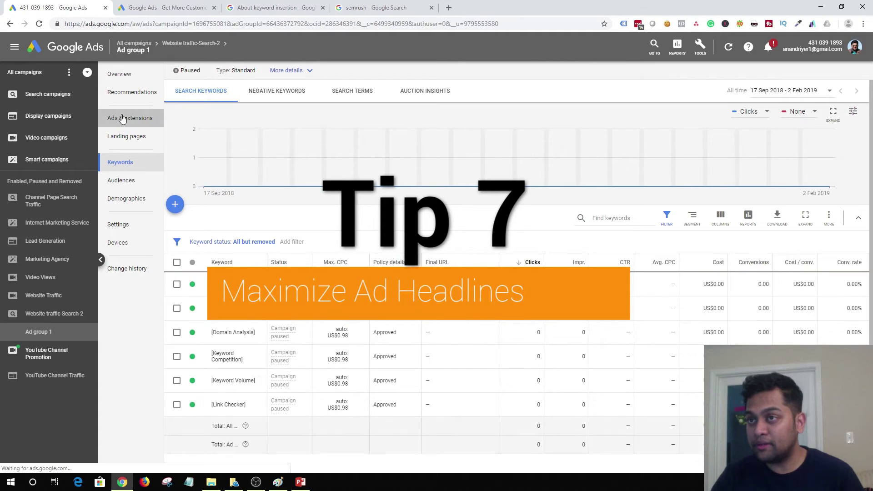
{"action": "left_click", "coordinate": [128, 117]}
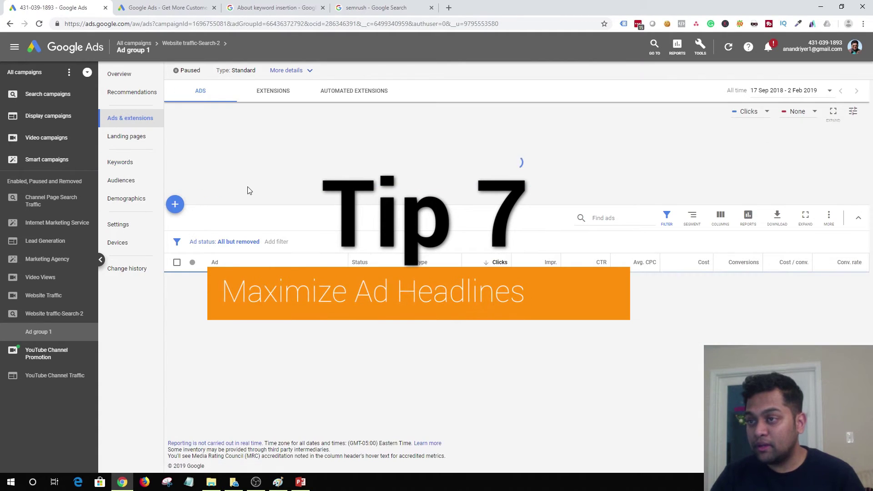
{"action": "left_click", "coordinate": [176, 206]}
{"action": "left_click", "coordinate": [232, 242]}
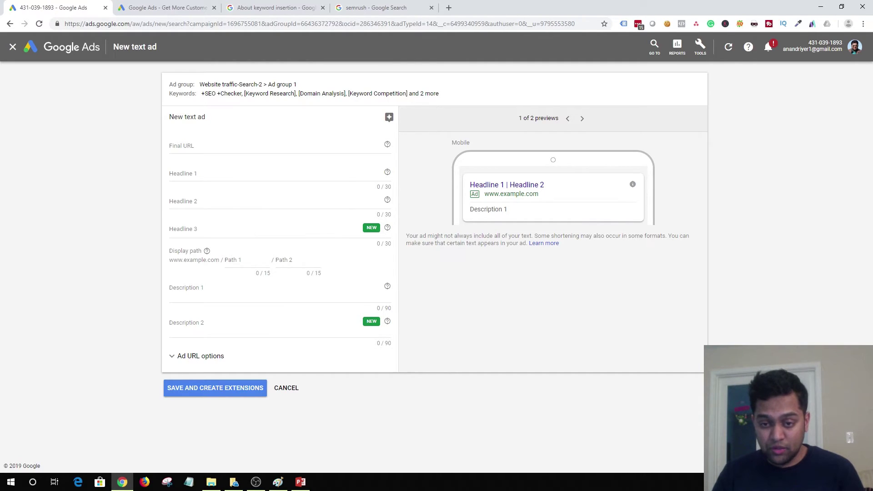
Examine the URL, headline and description fields of the new text ad, including Headline 3 and Description 2, and discard the ad.
{"action": "left_click", "coordinate": [229, 154]}
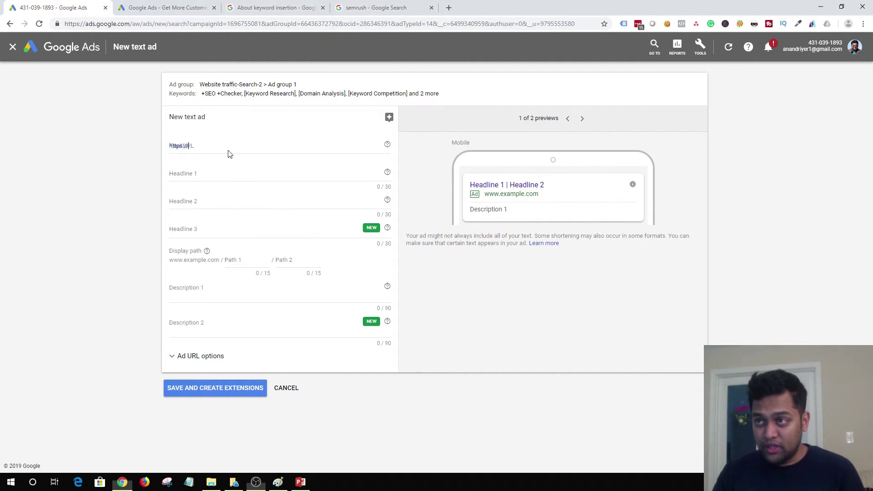
{"action": "left_click", "coordinate": [200, 176]}
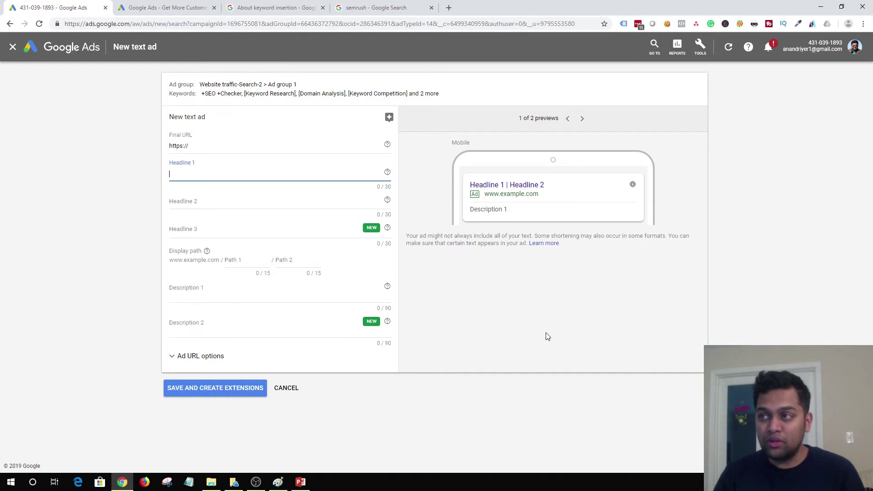
{"action": "left_click", "coordinate": [335, 233]}
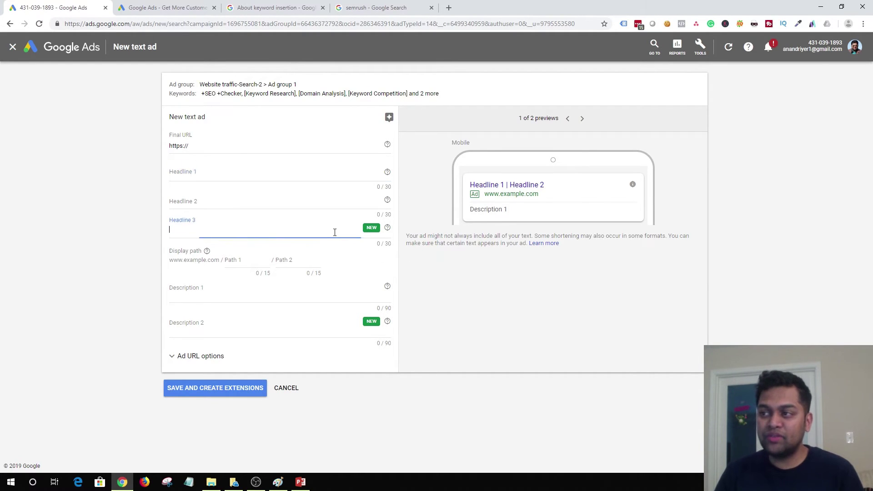
{"action": "left_click", "coordinate": [387, 228]}
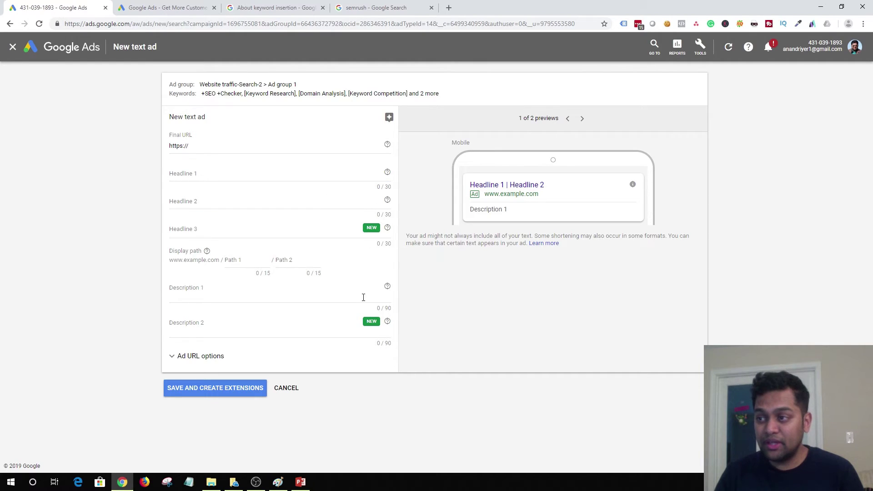
{"action": "left_click", "coordinate": [309, 296]}
{"action": "left_click", "coordinate": [296, 326]}
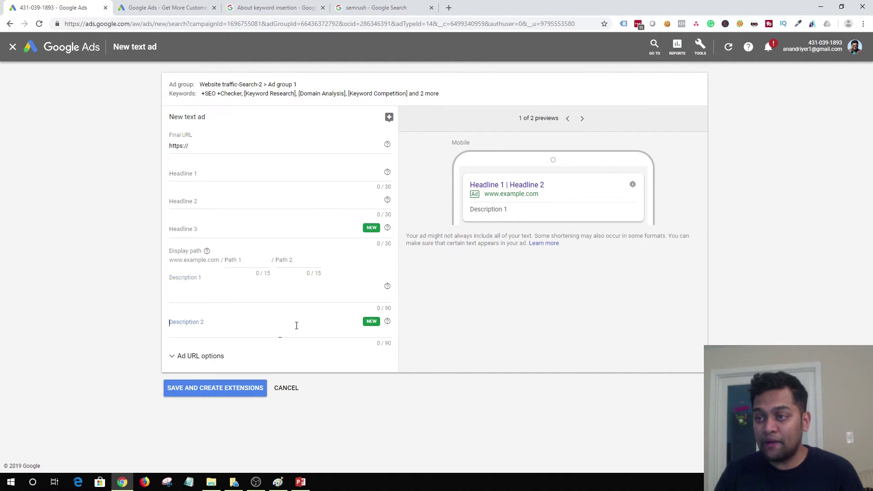
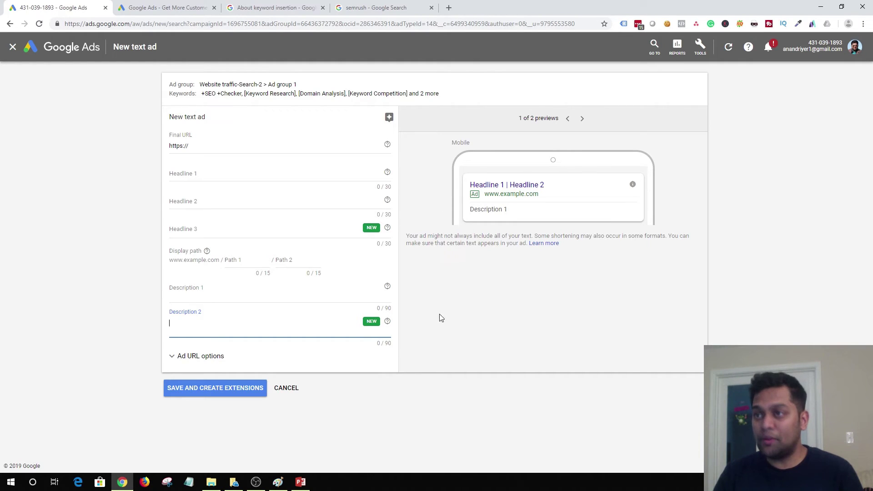
{"action": "left_click", "coordinate": [13, 47]}
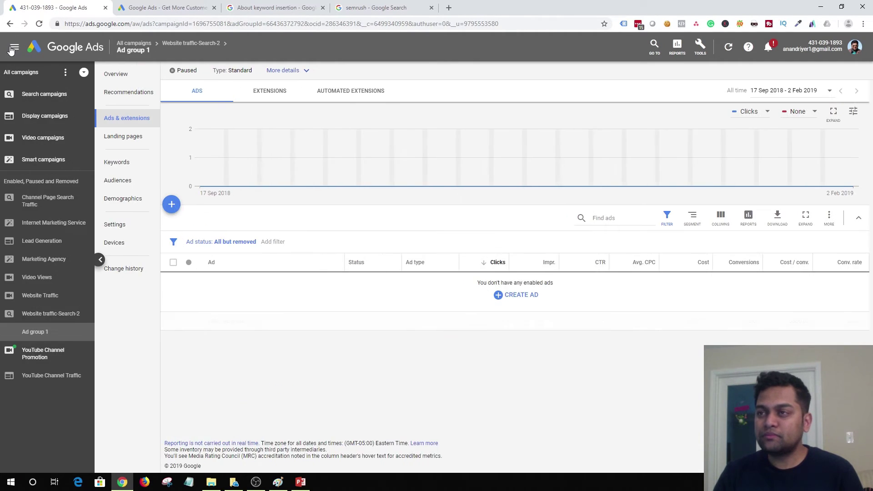
From all campaigns, open the YouTube Channel Traffic campaign's responsive display ad for editing.
{"action": "left_click", "coordinate": [134, 43]}
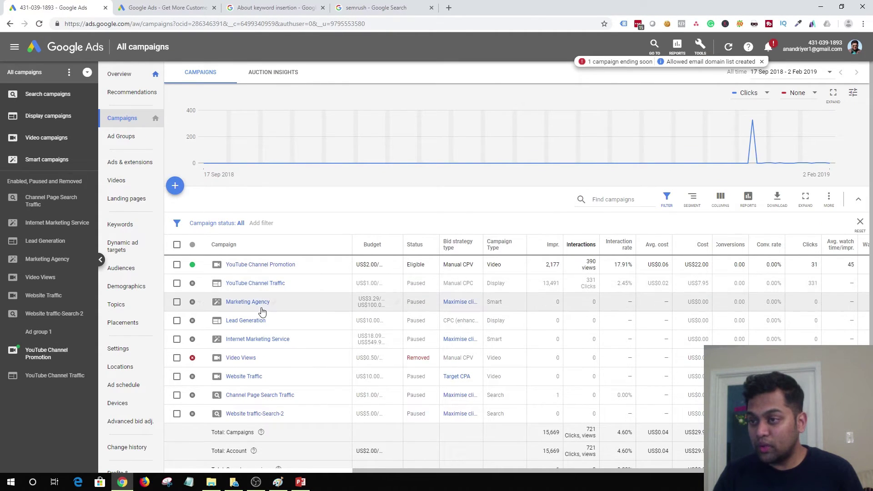
{"action": "left_click", "coordinate": [256, 283]}
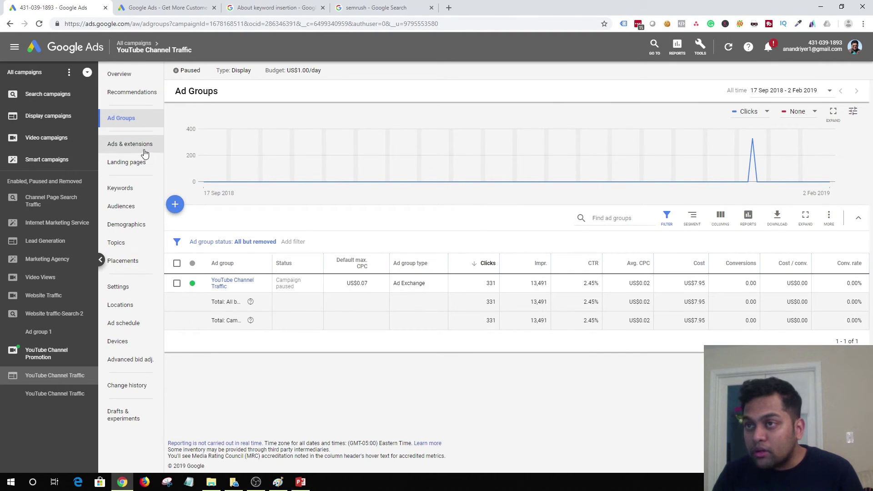
{"action": "left_click", "coordinate": [130, 144]}
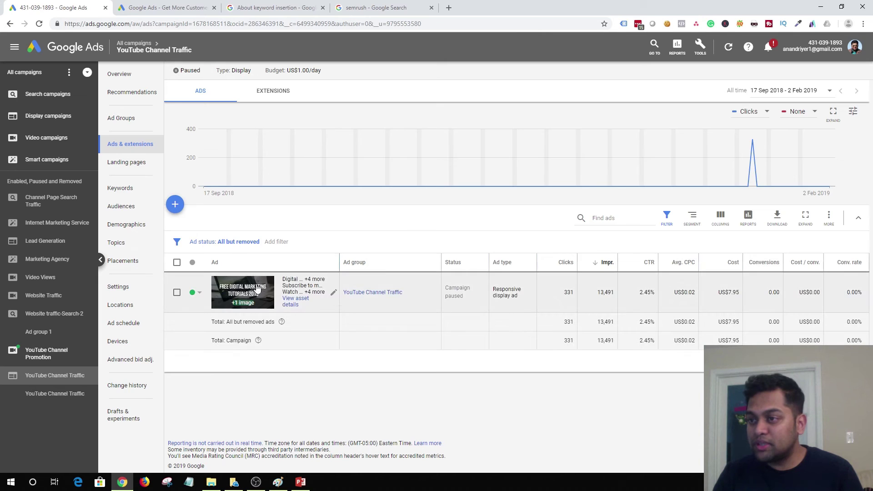
{"action": "left_click", "coordinate": [338, 298]}
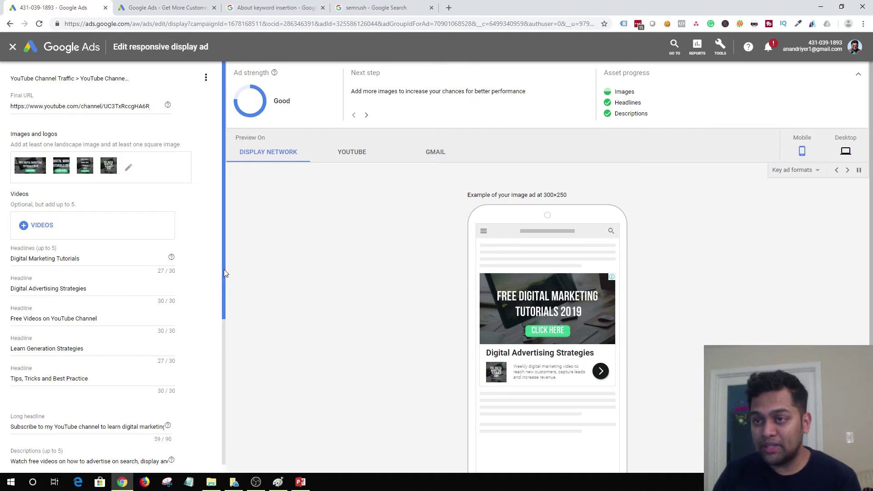
Examine the responsive display ad's headlines, long headline, descriptions, ad strength and Display Network preview.
{"action": "left_click_drag", "start_coordinate": [223, 277], "coordinate": [219, 396]}
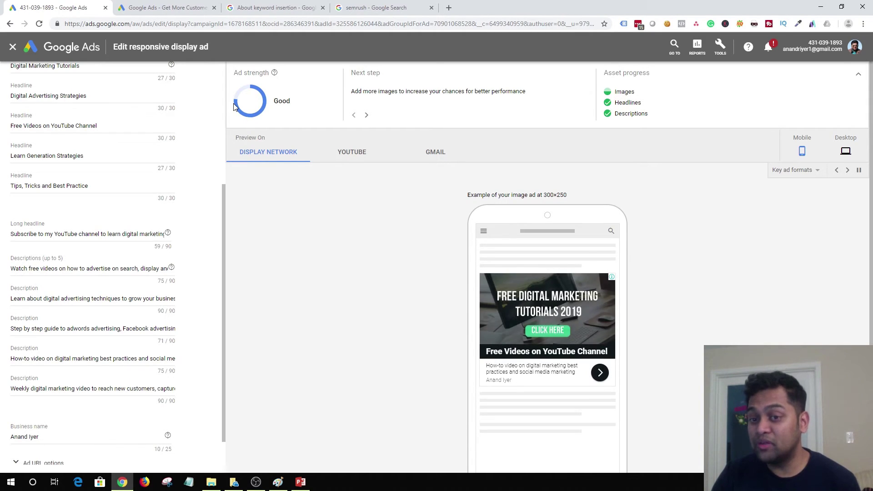
{"action": "scroll", "coordinate": [114, 227], "scroll_direction": "up", "scroll_amount": 4}
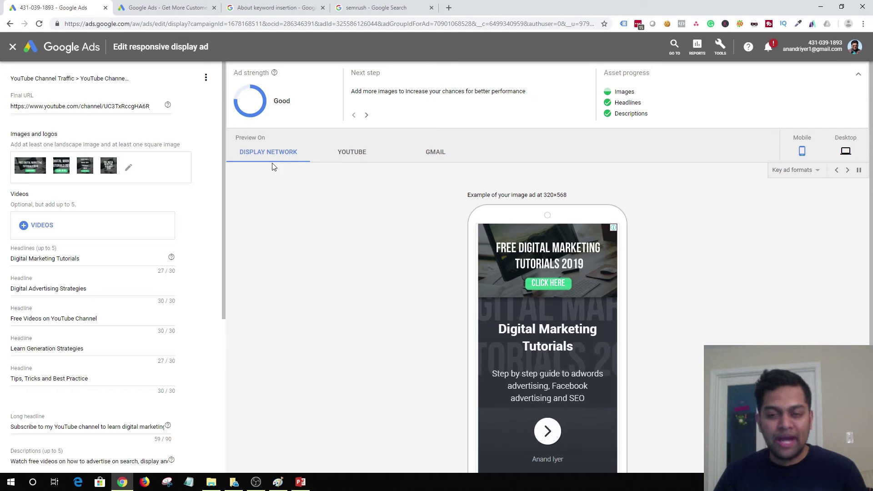
{"action": "left_click", "coordinate": [268, 164]}
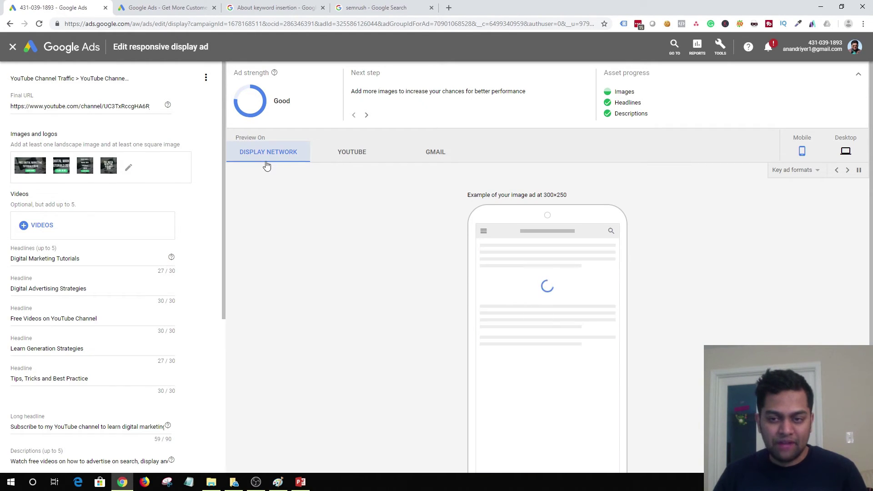